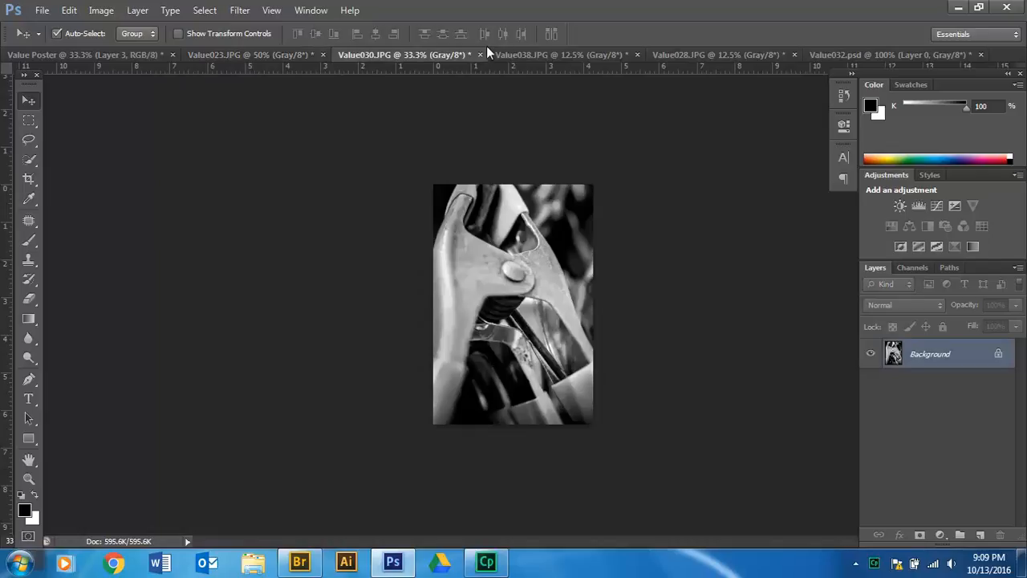
Look through the open photos Value038.JPG, Value028.JPG and Value032.psd, and return to the Value Poster document.
left_click(520, 54)
left_click(681, 53)
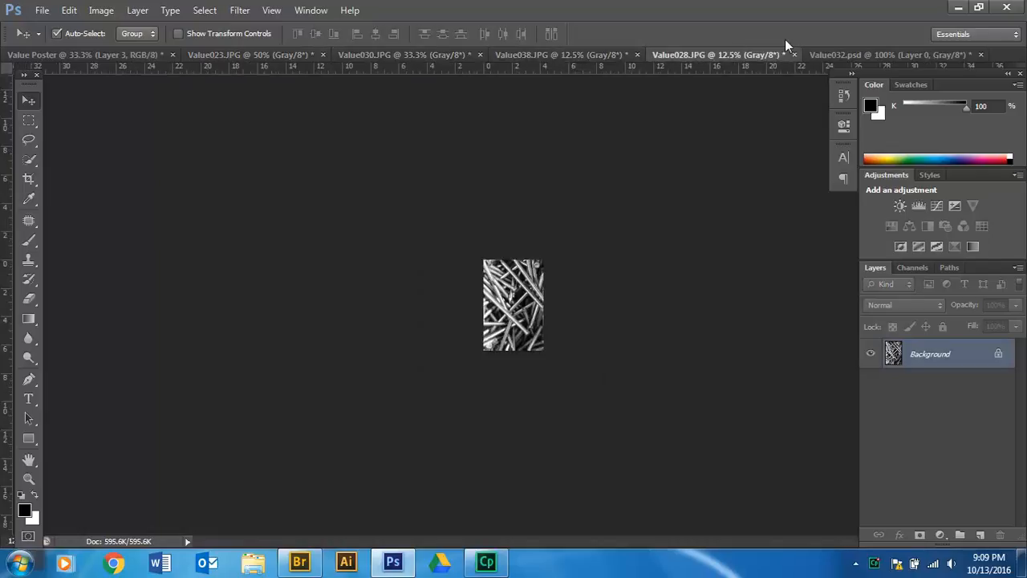
left_click(823, 55)
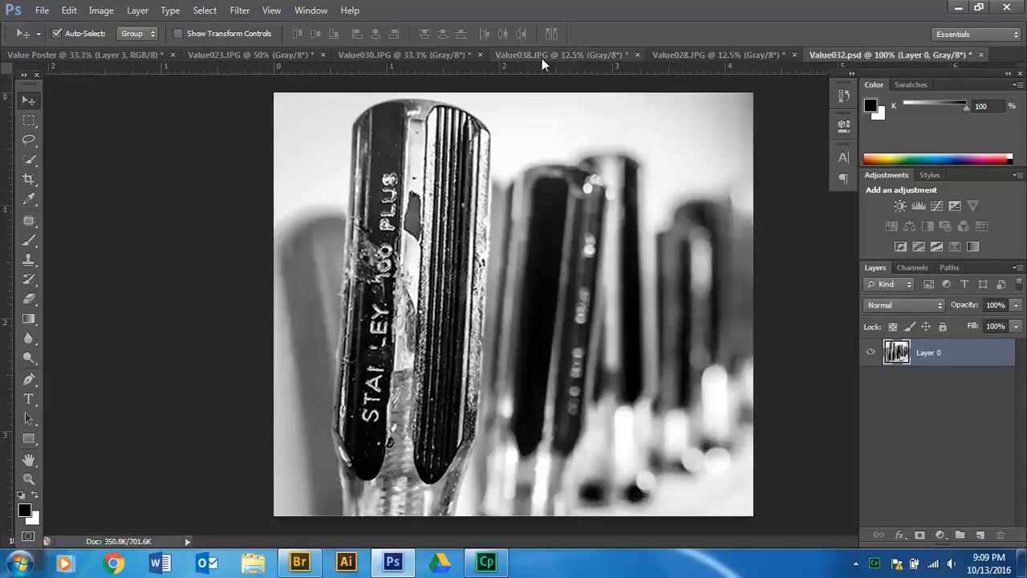
left_click(86, 54)
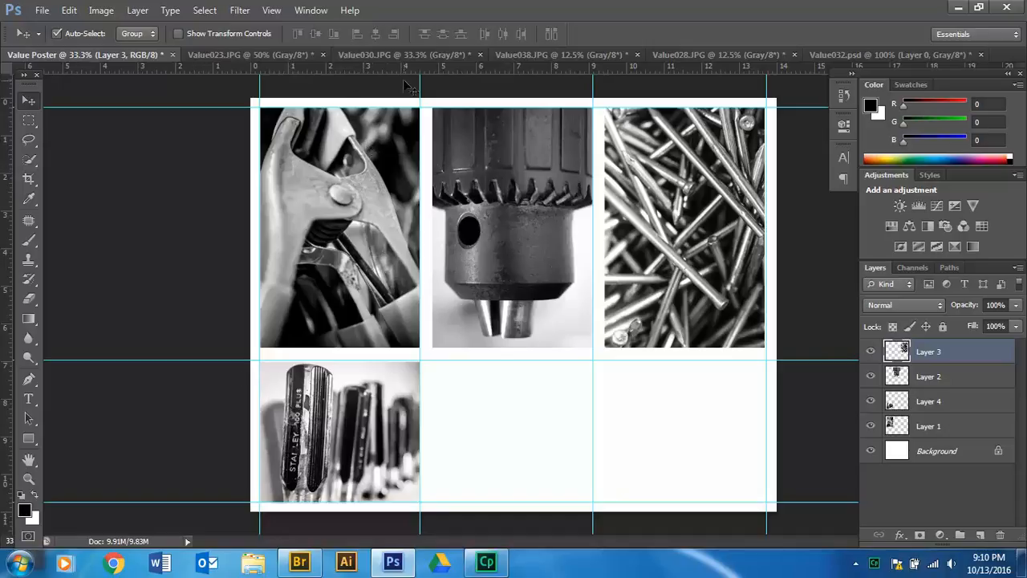
Check the image size settings of the clamp photo Value030.JPG, accept them as they are and return to the poster.
left_click(390, 56)
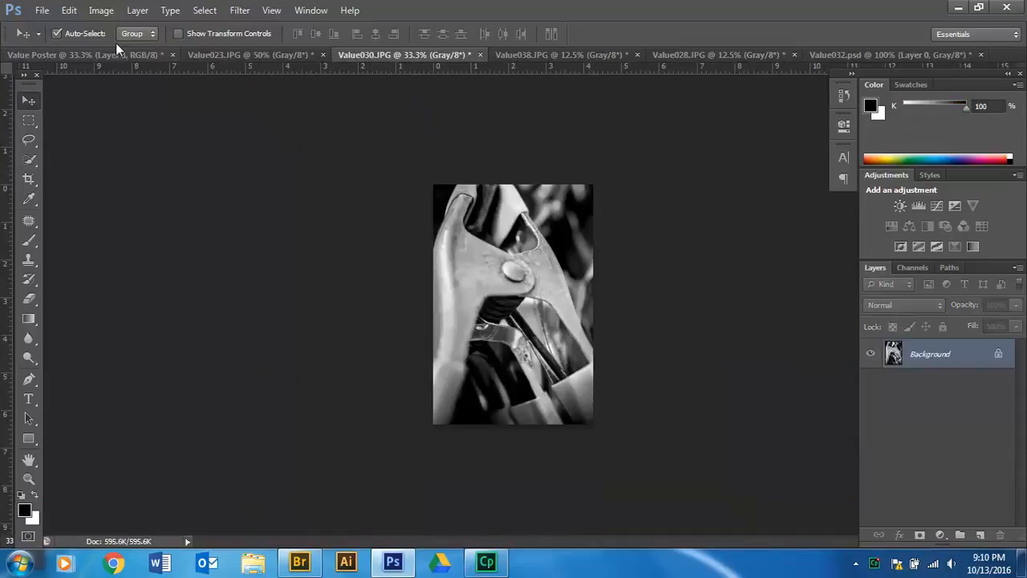
left_click(100, 10)
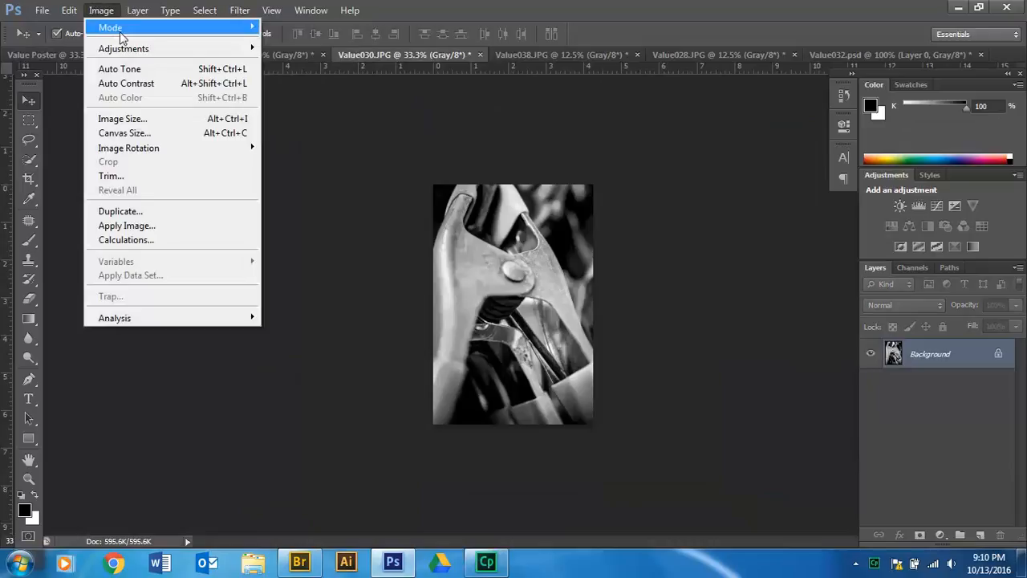
left_click(121, 119)
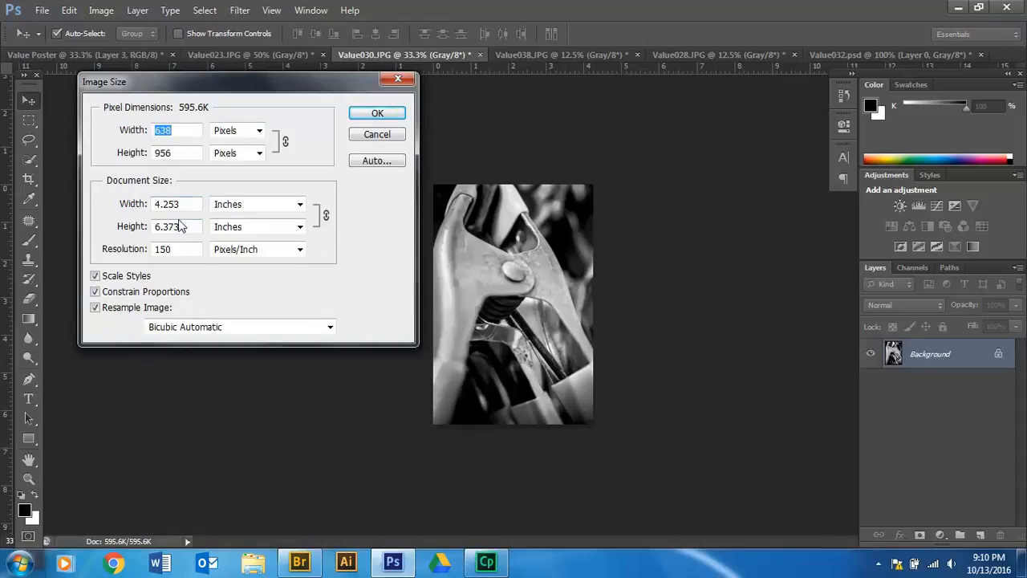
left_click(371, 114)
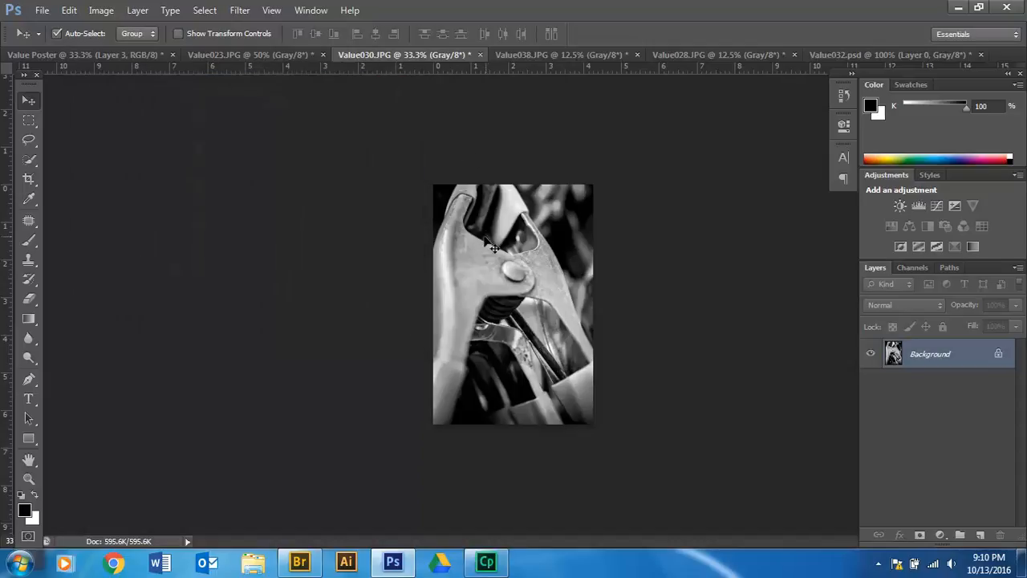
left_click(133, 58)
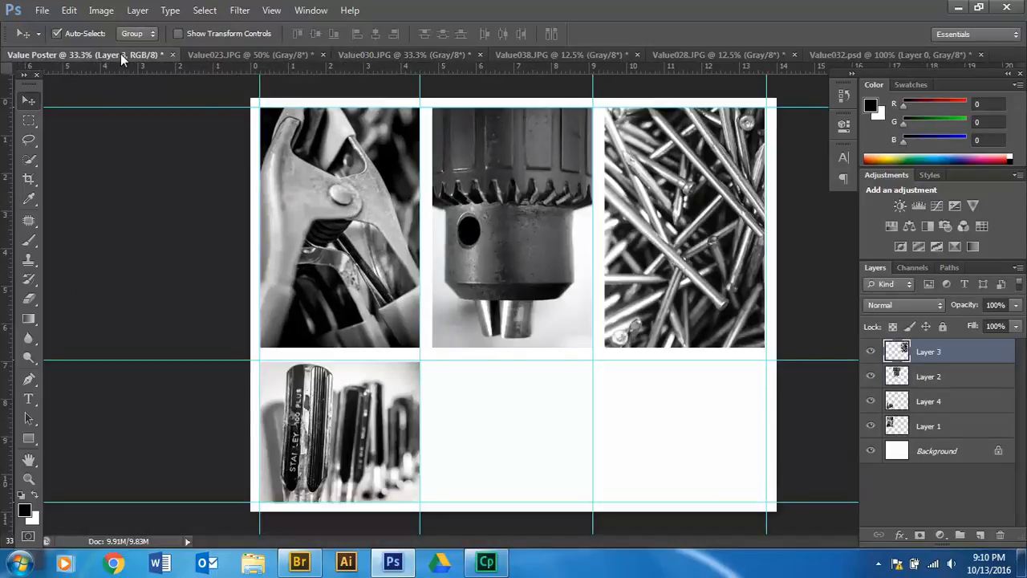
Check the image size settings of the drill chuck photo Value038.JPG and accept them as they are.
left_click(357, 54)
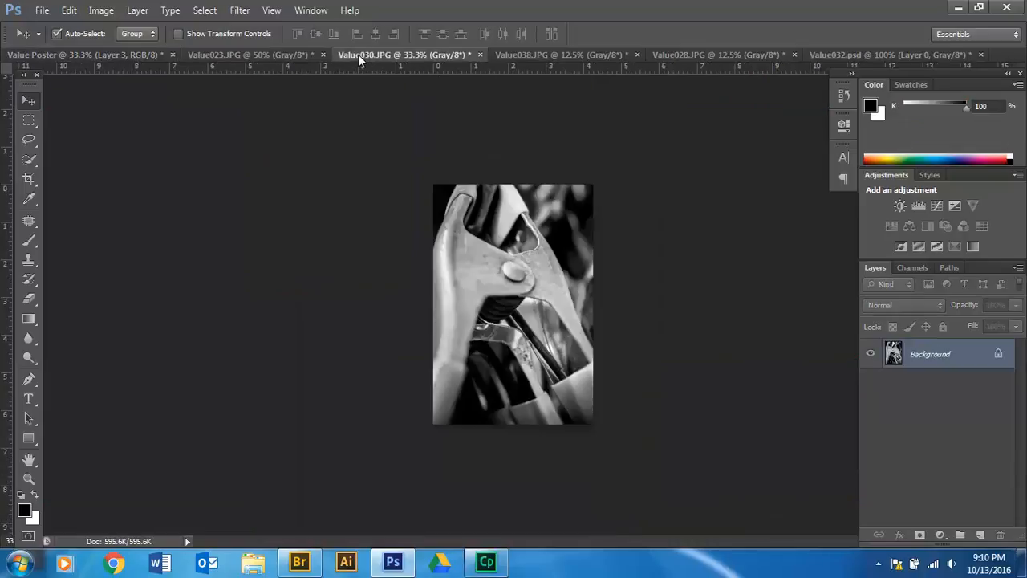
left_click(508, 55)
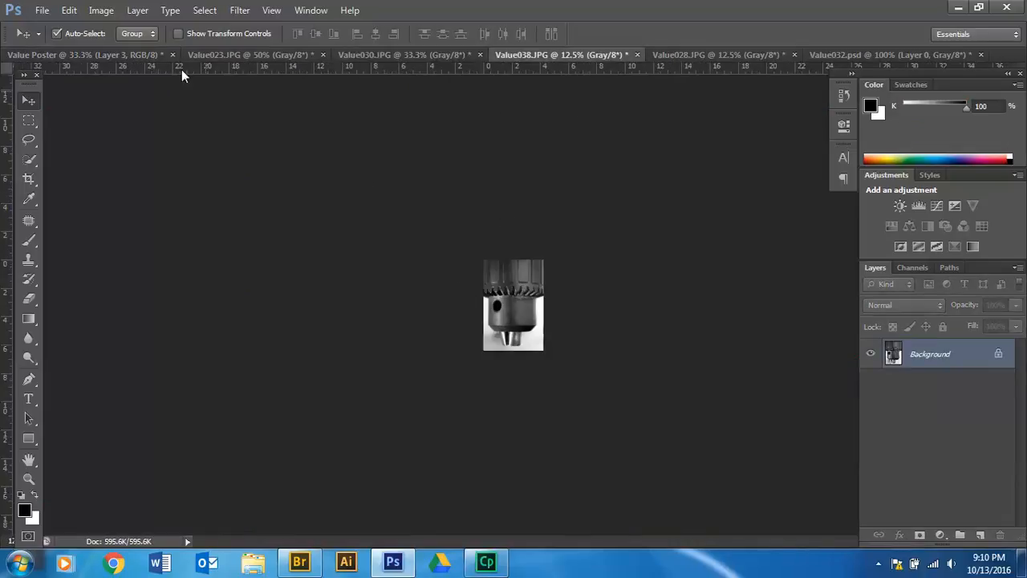
left_click(101, 11)
left_click(124, 118)
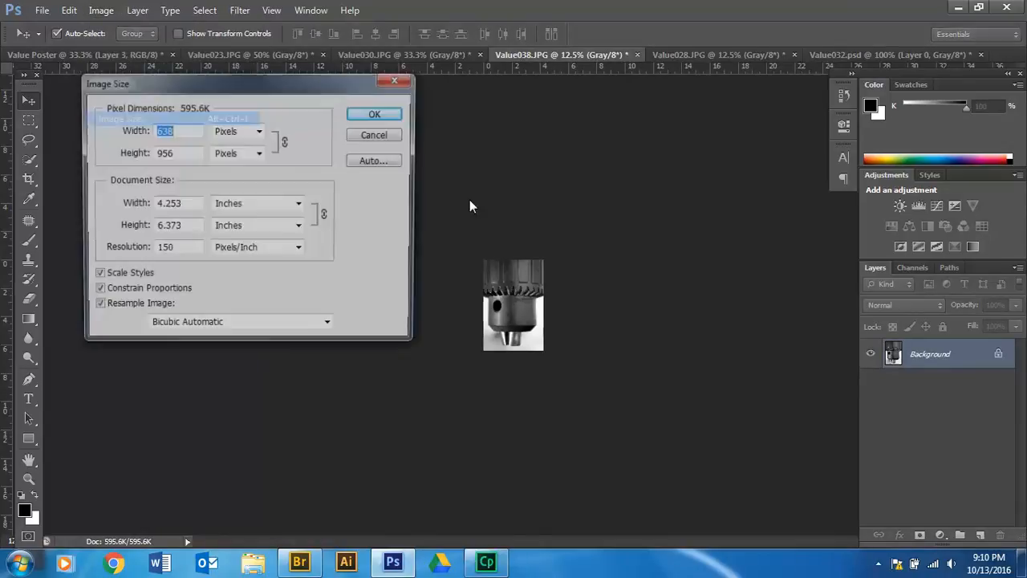
left_click(374, 113)
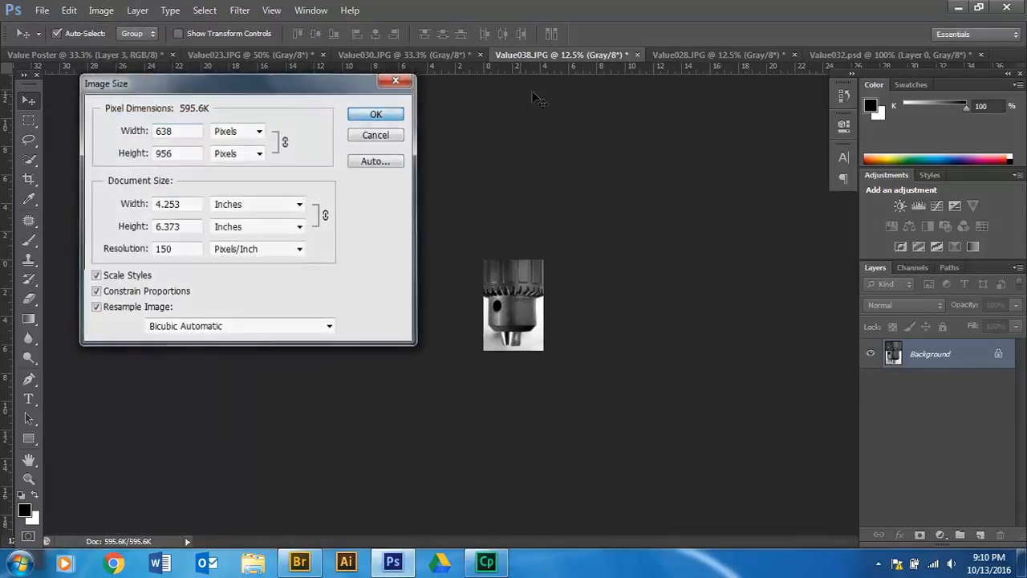
key("ctrl+plus")
key("ctrl+plus")
key("ctrl+plus")
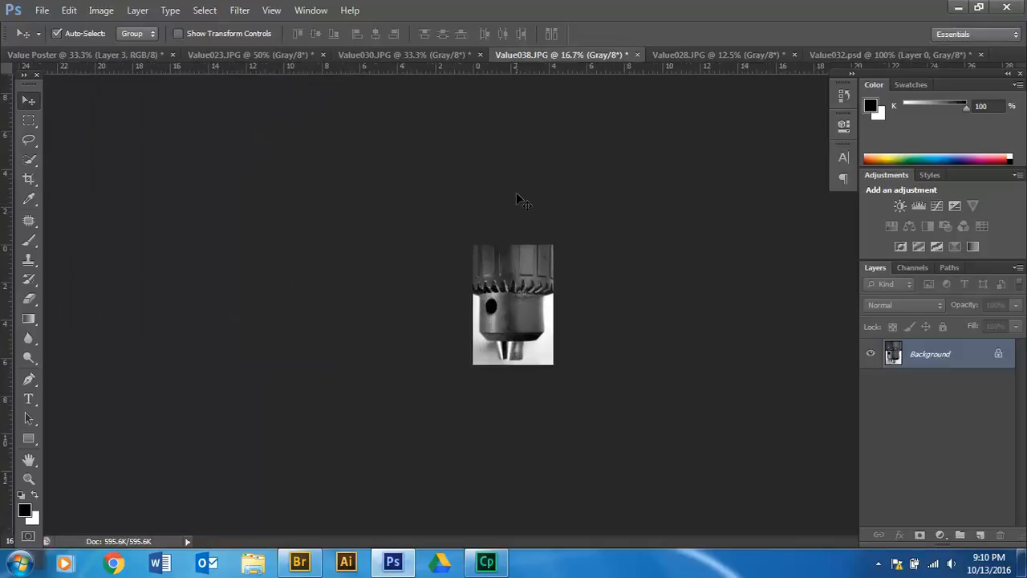
View the nails photo Value028.JPG at 50% and return to the Value Poster document.
left_click(674, 57)
key("ctrl+plus")
key("ctrl+plus")
key("ctrl+plus")
key("ctrl+plus")
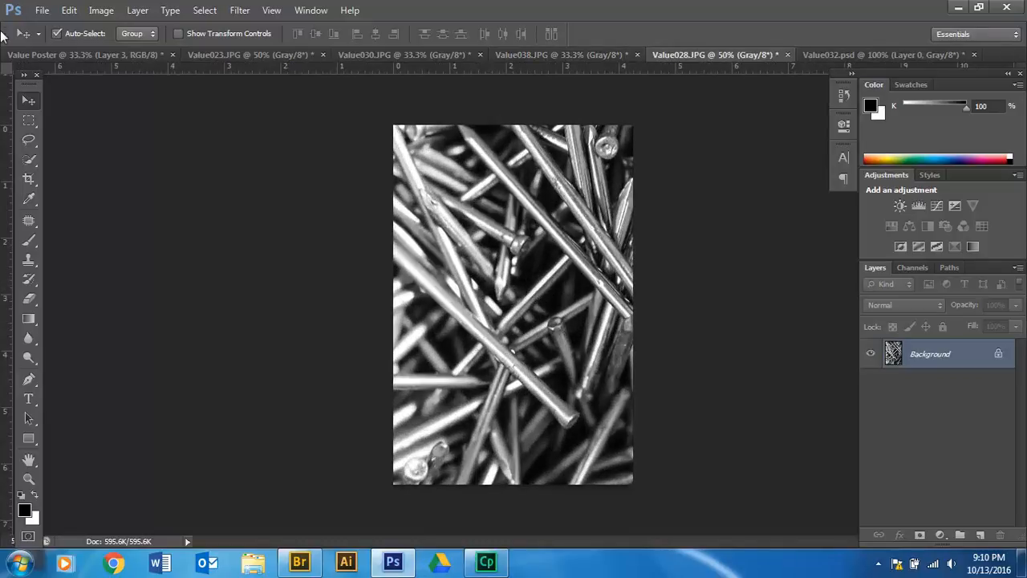
left_click(81, 55)
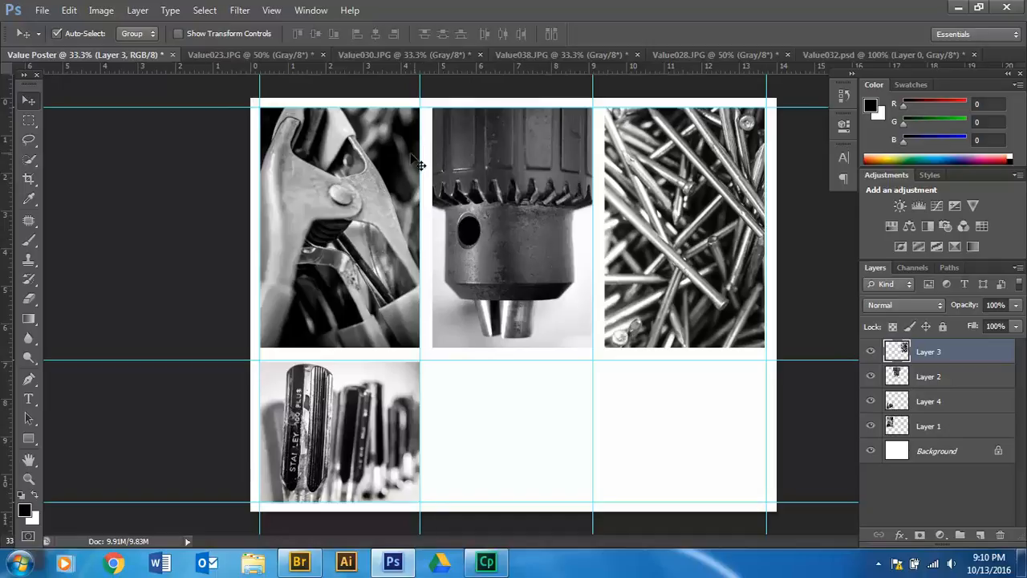
Move the drill chuck image out of line with its neighbours, nudging it slightly below the top guide and closer to the clamp image.
left_click_drag(550, 192, 522, 215)
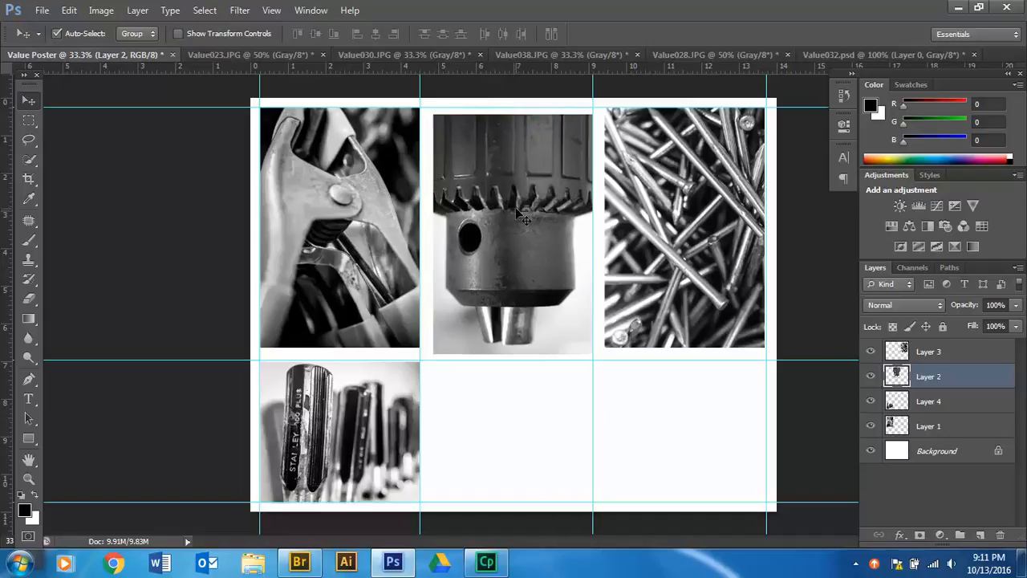
key("Up")
key("Up")
key("Up")
key("Up")
key("Up")
key("Up")
key("Up")
key("Up")
key("Left")
key("Left")
key("Left")
key("Left")
key("Left")
key("Left")
key("Left")
key("Left")
key("Left")
key("Left")
key("Left")
key("Left")
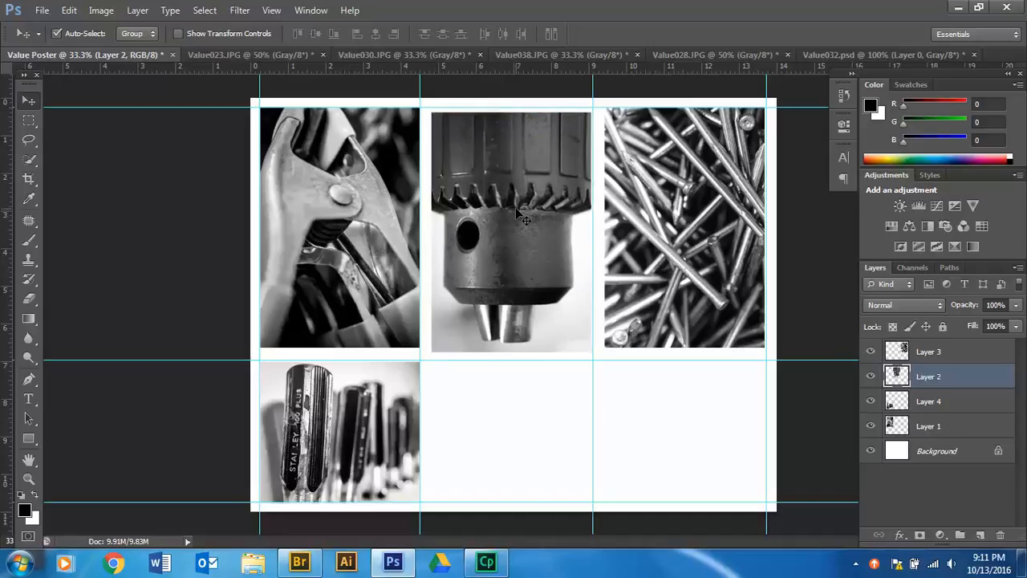
key("Right")
key("Right")
key("Right")
key("Right")
key("Right")
key("Right")
key("Right")
key("Right")
key("Right")
key("Right")
key("Right")
key("Right")
key("Up")
key("Up")
key("Up")
key("Up")
key("Up")
key("Up")
key("Down")
key("Down")
key("Down")
key("Down")
key("Down")
key("Down")
key("Down")
key("Down")
key("Down")
key("Down")
key("Down")
key("Down")
key("Left")
key("Left")
key("Left")
key("Left")
key("Left")
key("Left")
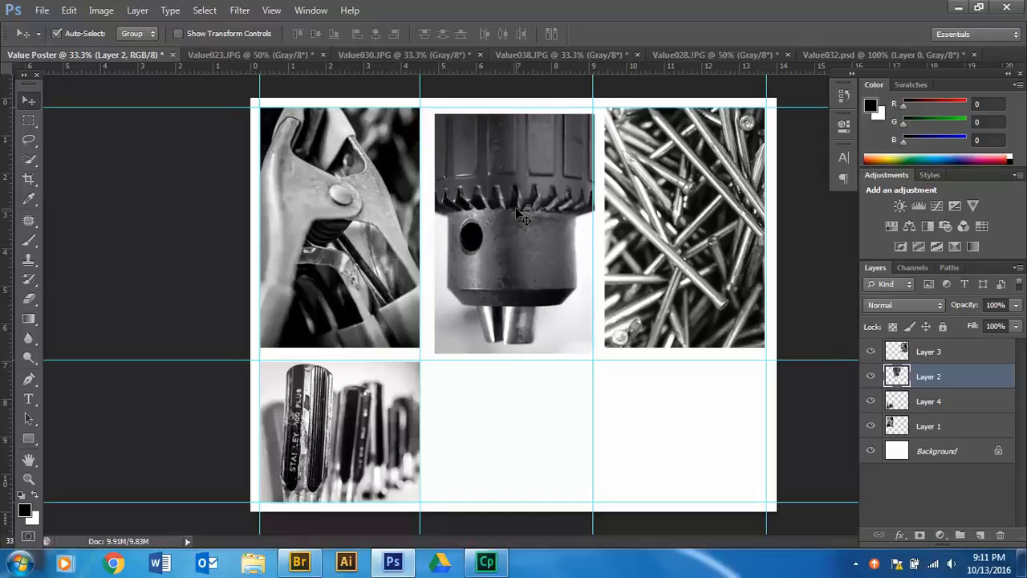
key("Left")
key("Left")
key("Left")
key("Left")
key("Left")
key("Left")
key("Left")
key("Left")
key("Left")
key("Left")
key("Left")
key("Left")
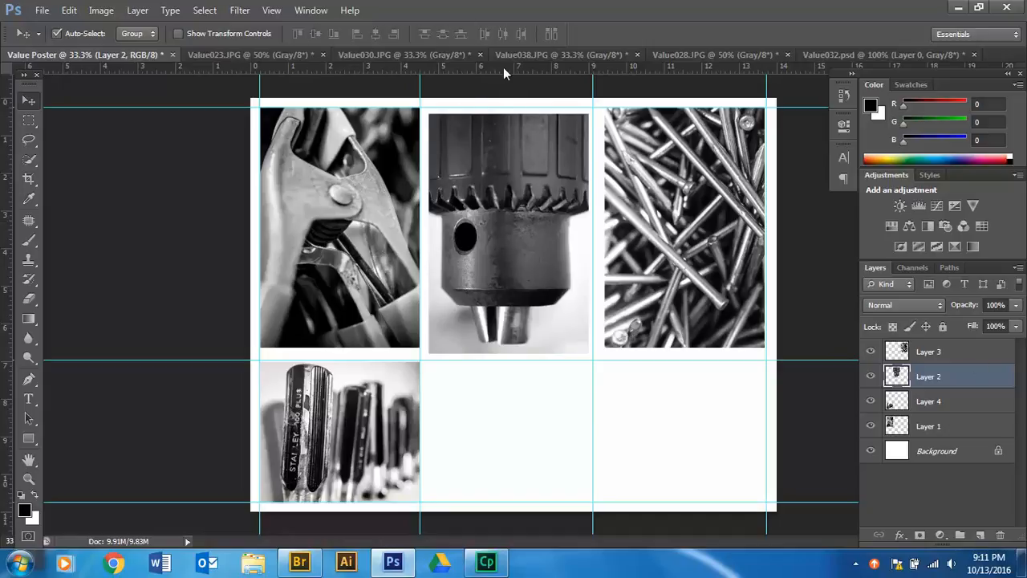
Select the clamp, drill chuck and nails images together, align their top edges and distribute them by horizontal centers.
left_click(353, 196)
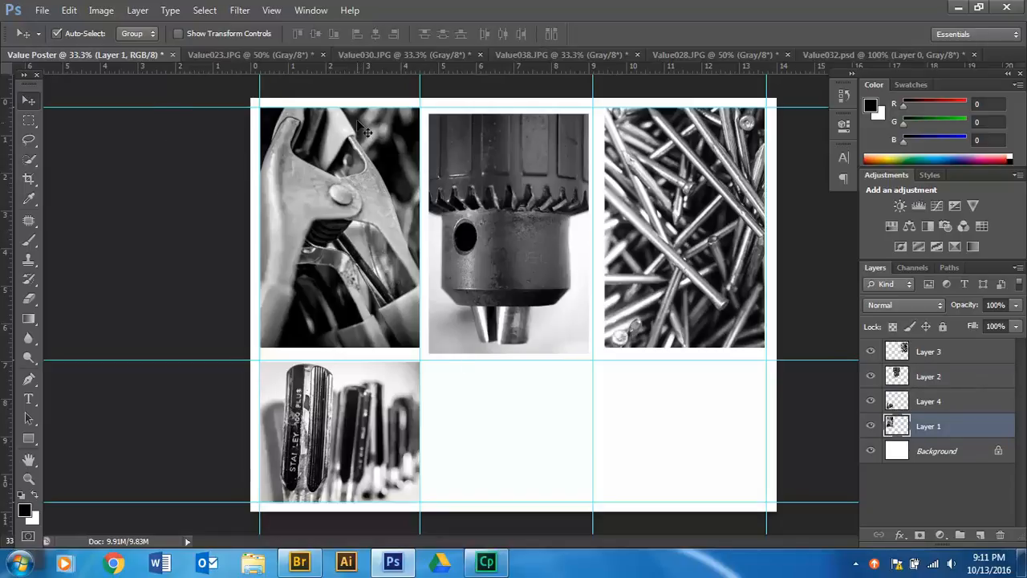
left_click(583, 207)
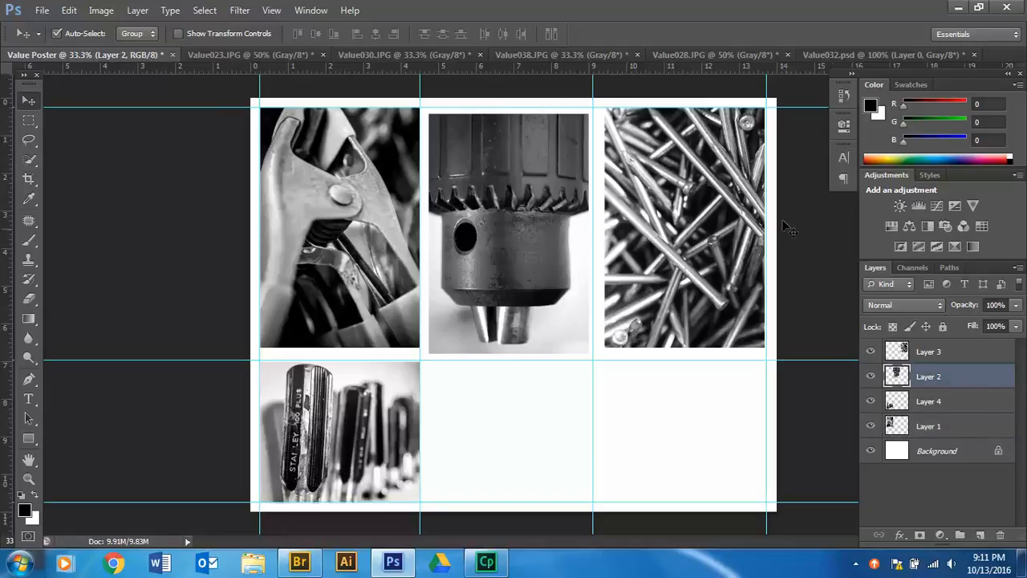
left_click(732, 219)
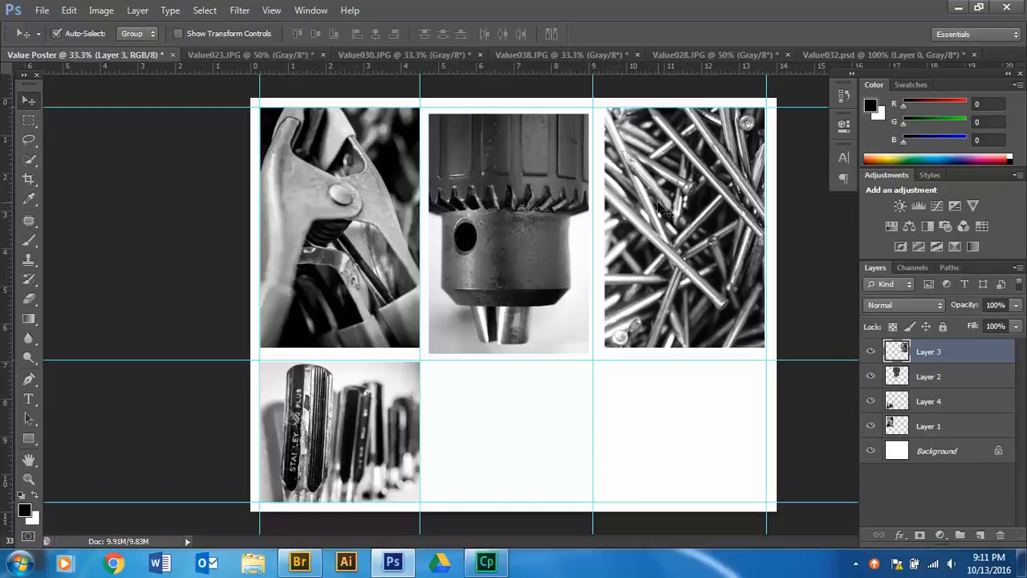
left_click(507, 210, "shift")
left_click(386, 215, "shift")
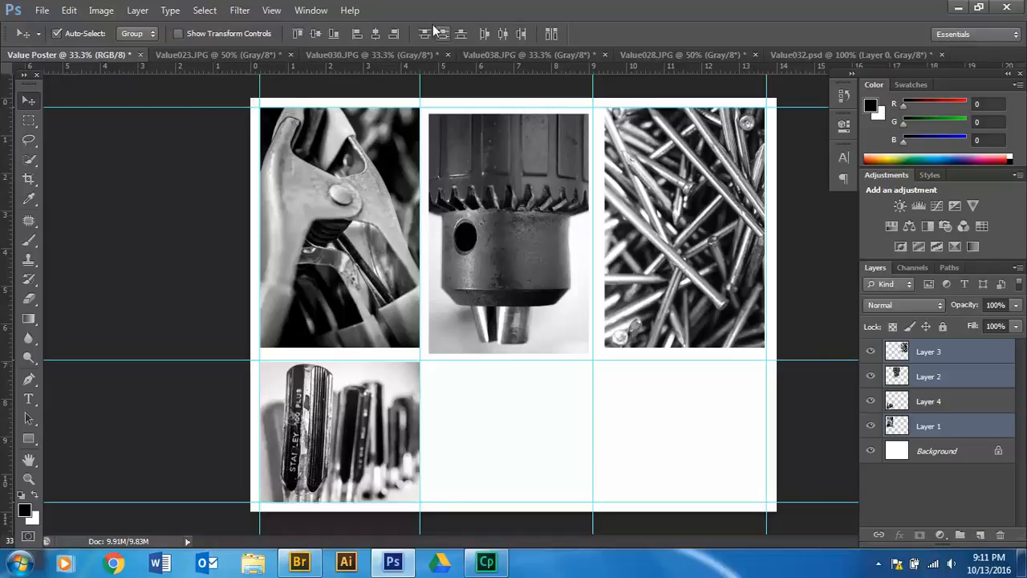
left_click(298, 35)
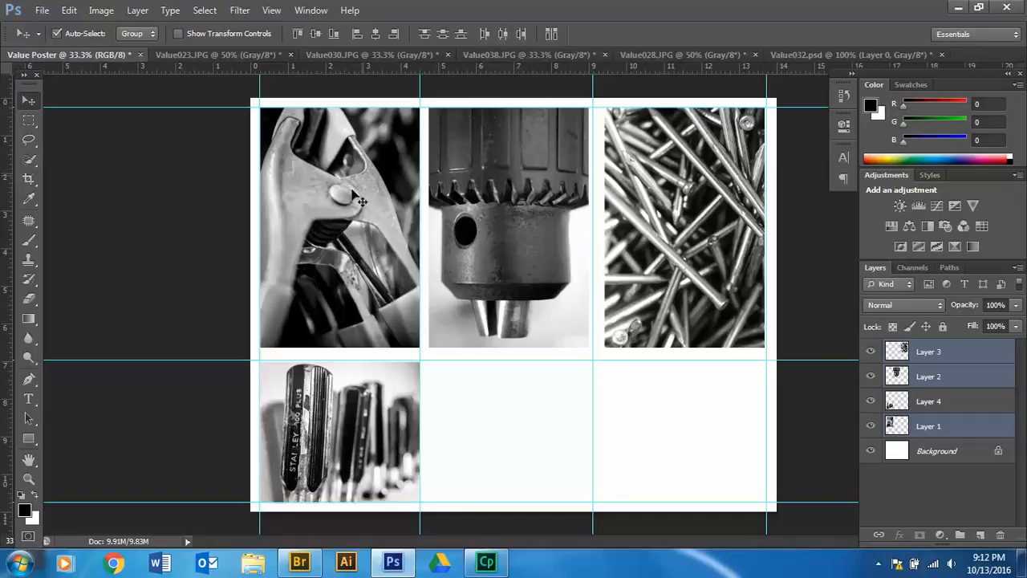
left_click(502, 34)
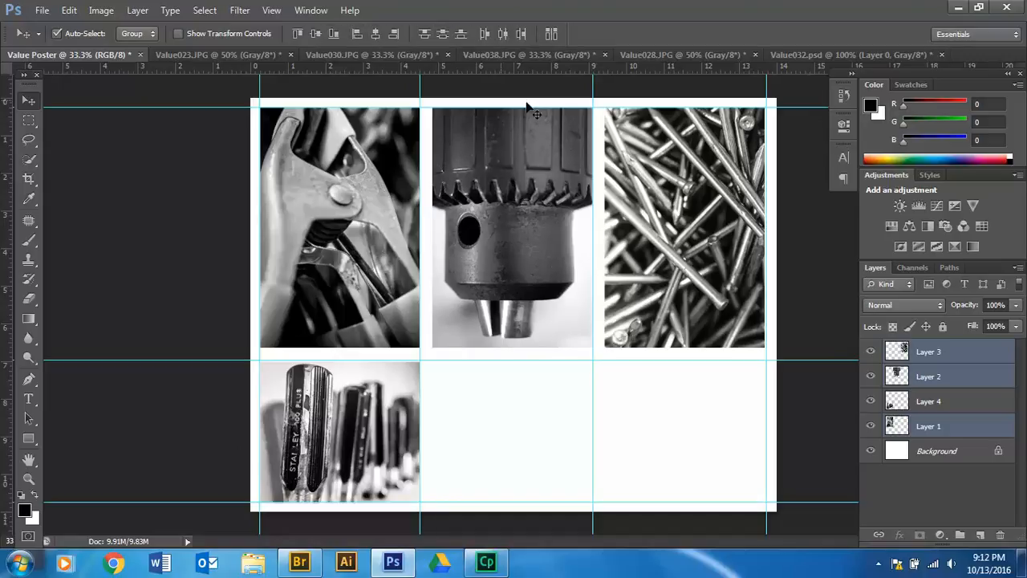
Try aligning the three selected images by their left edges twice, undoing the alignment each time.
left_click(358, 34)
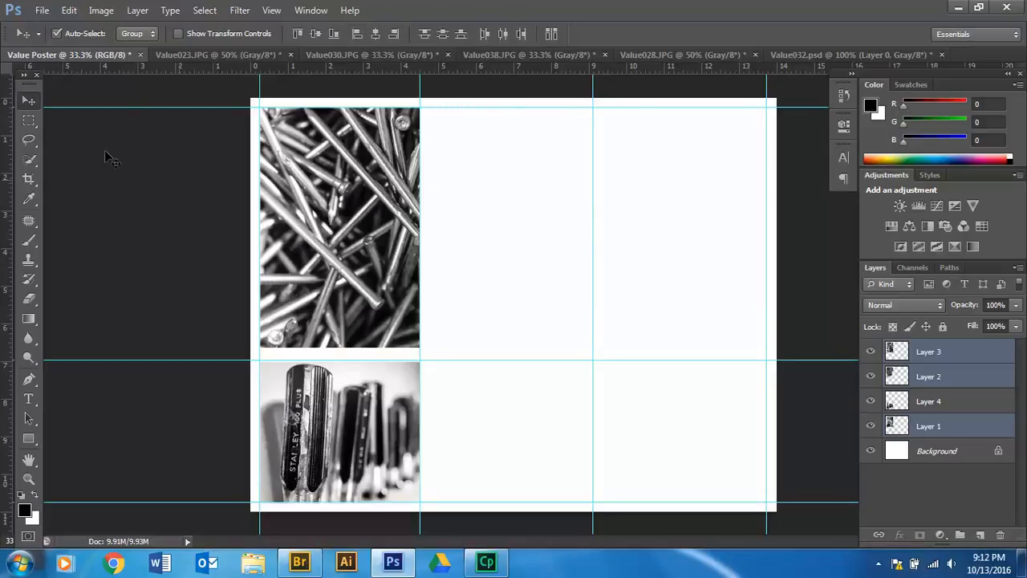
left_click(69, 10)
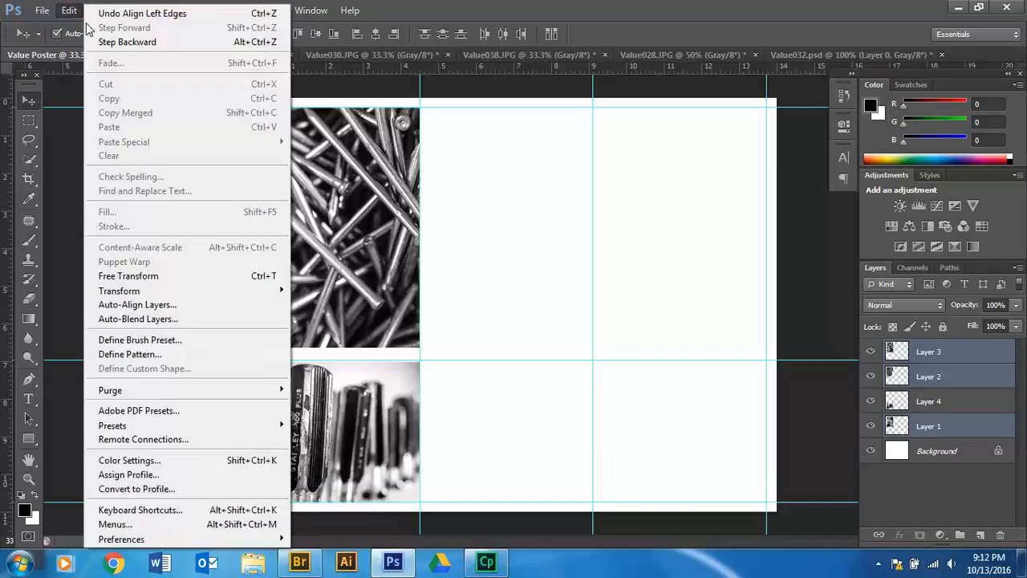
left_click(120, 37)
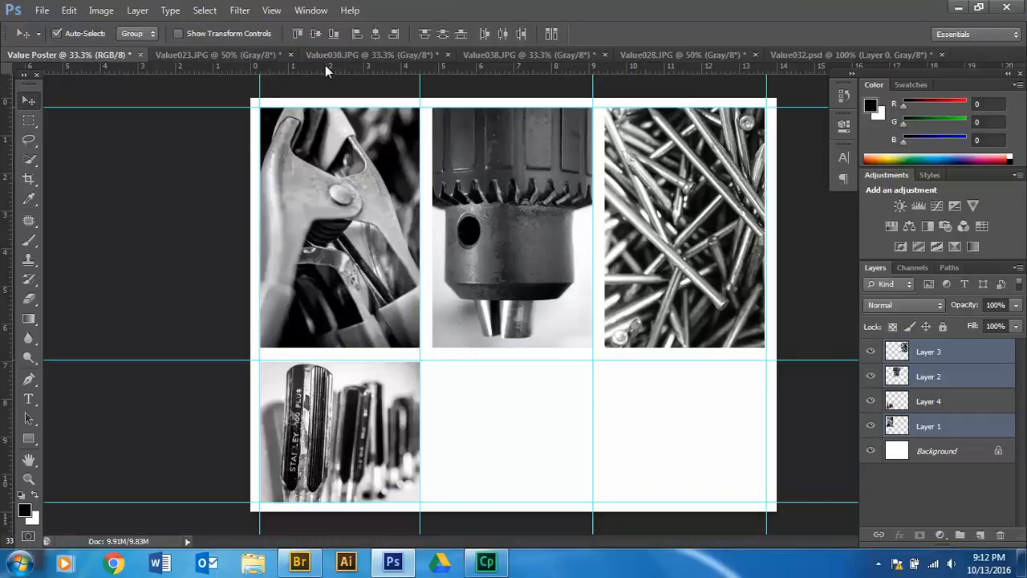
left_click(358, 36)
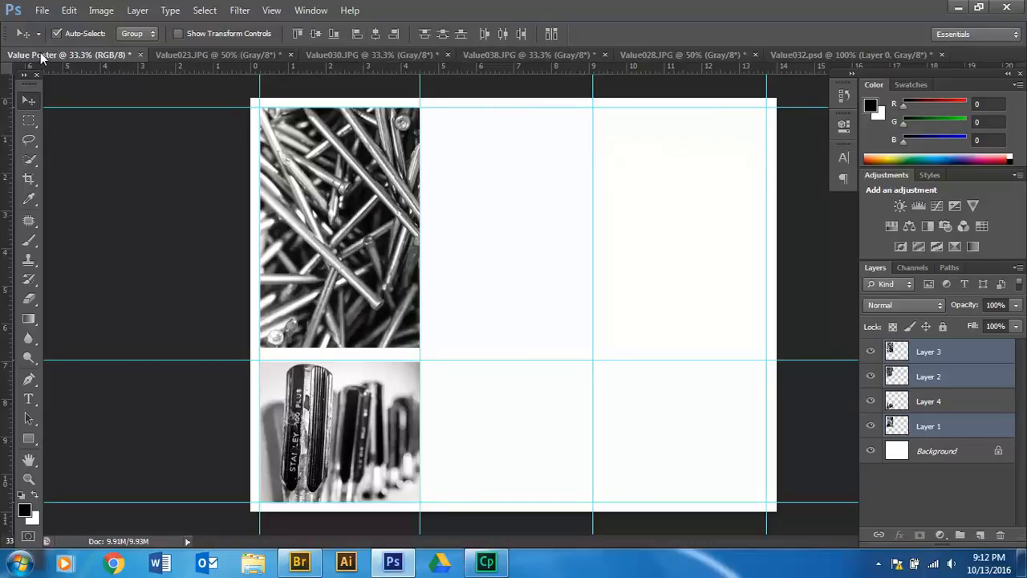
left_click(70, 9)
left_click(95, 39)
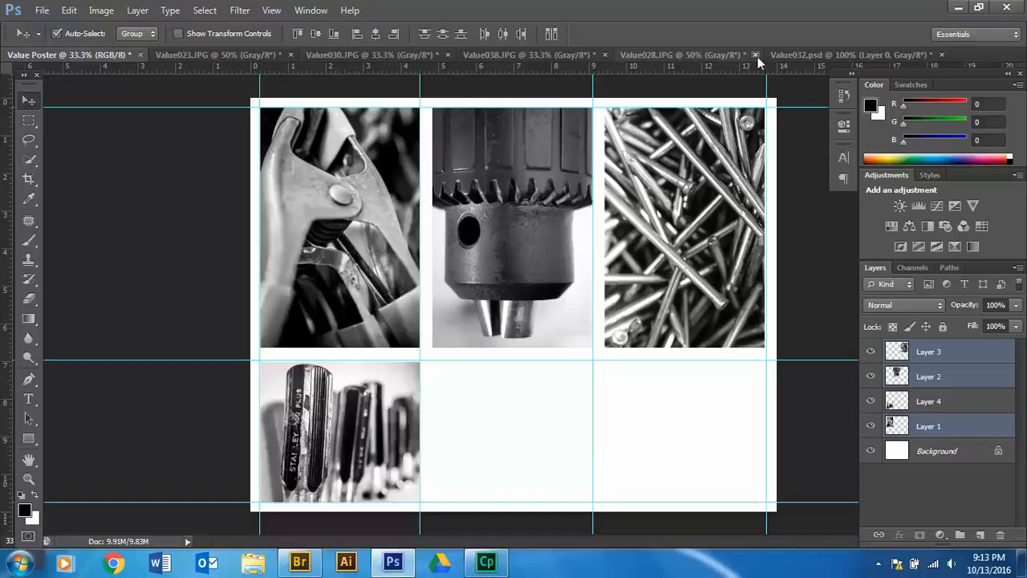
Review the source photos Value023.JPG, Value030.JPG, Value028.JPG and Value032.psd, and return to the Value Poster document.
left_click(179, 56)
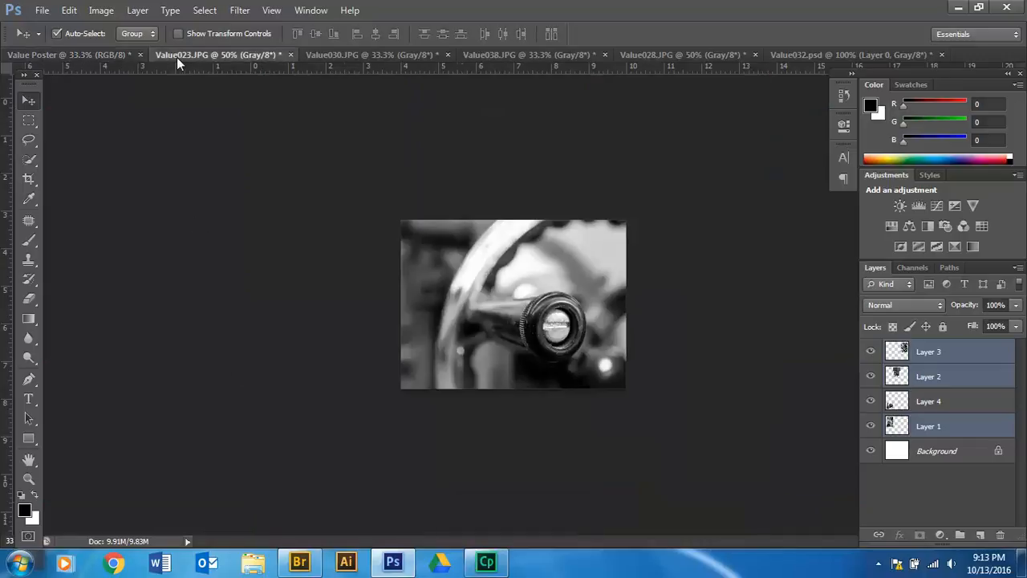
left_click(362, 60)
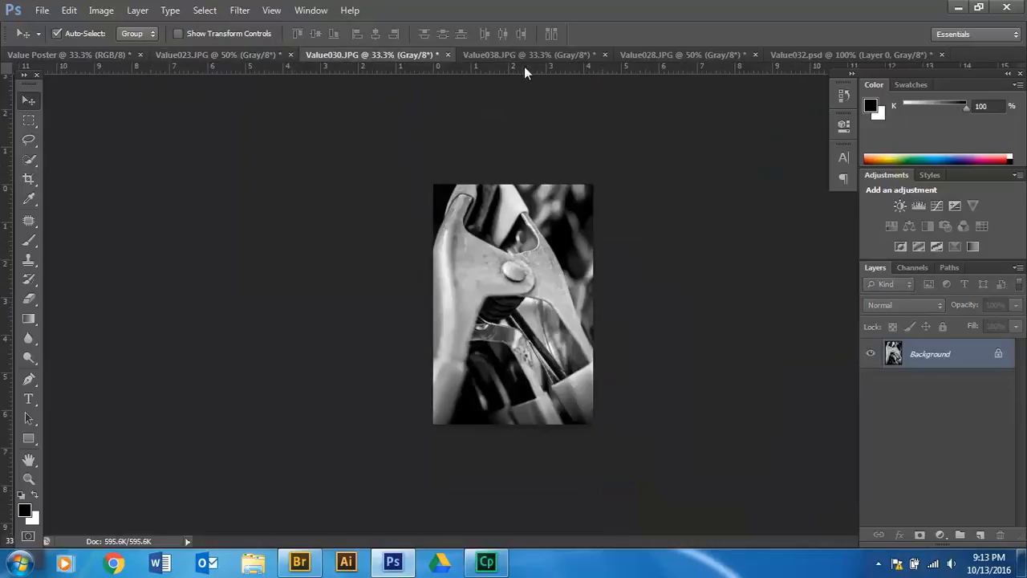
left_click(645, 57)
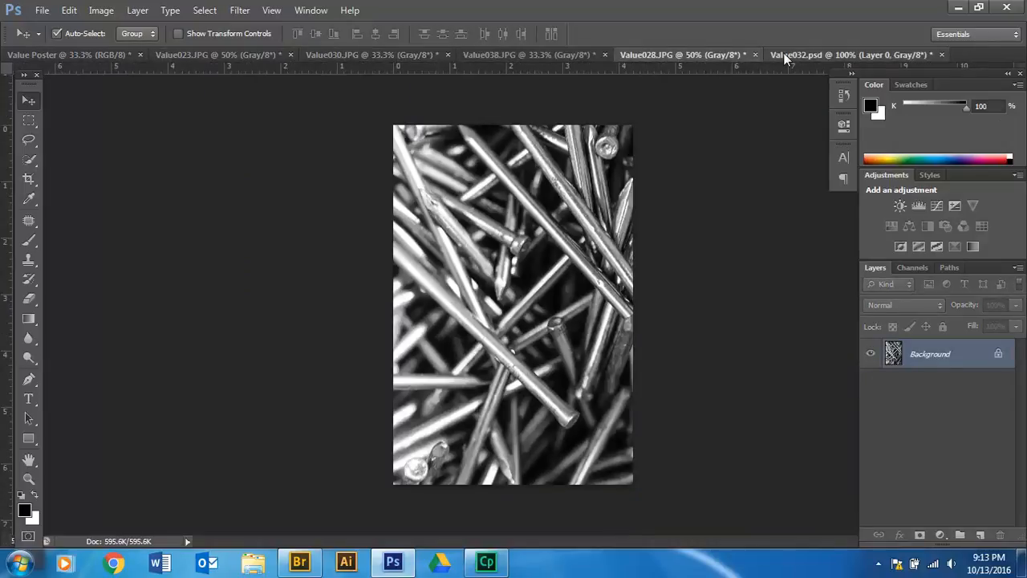
left_click(783, 54)
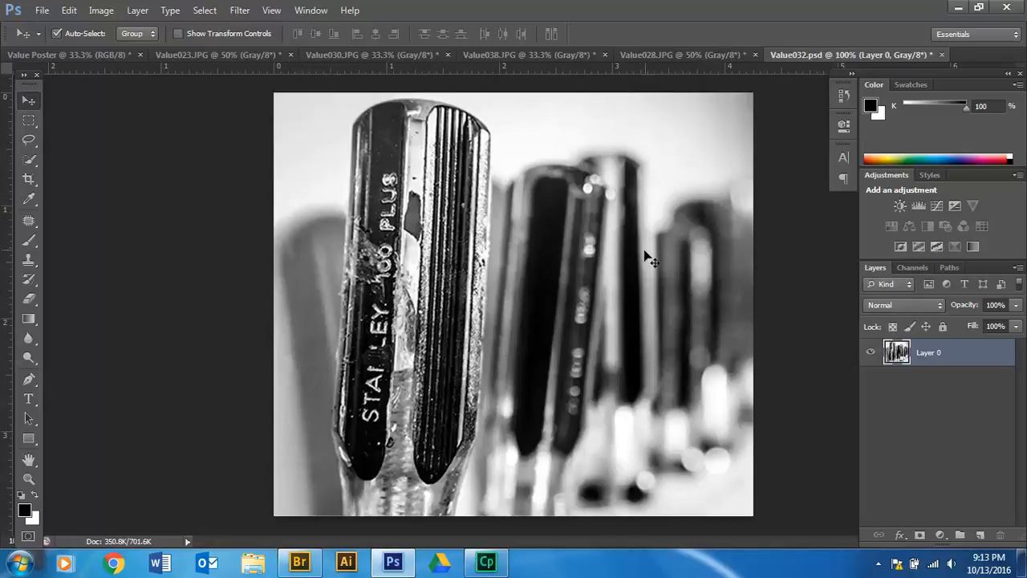
left_click_drag(478, 266, 252, 262)
left_click_drag(346, 411, 324, 431)
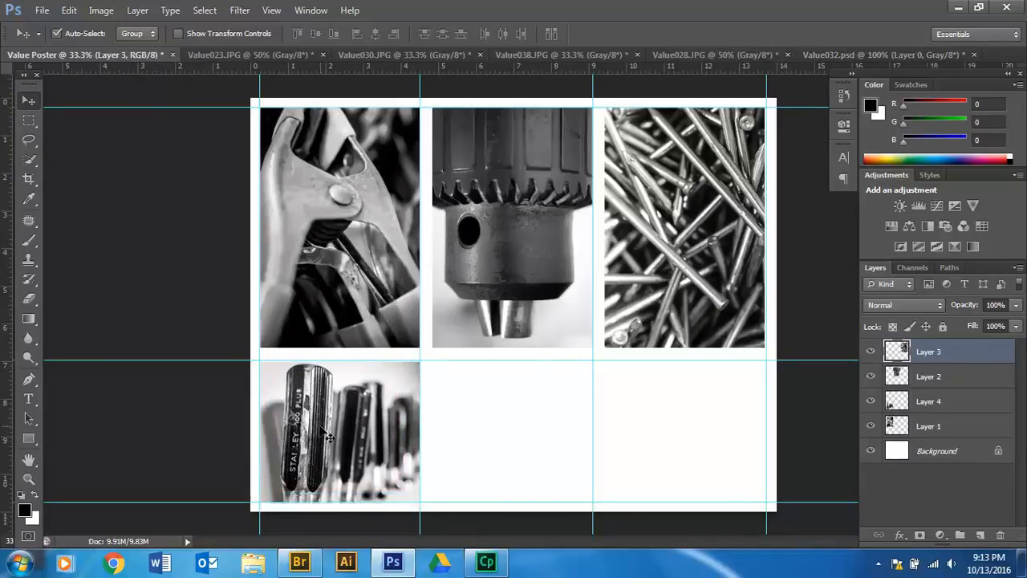
Review Value032.psd, Value023.JPG and Value030.JPG, check the image size of Value030.JPG, and return to the Value Poster document.
left_click(883, 55)
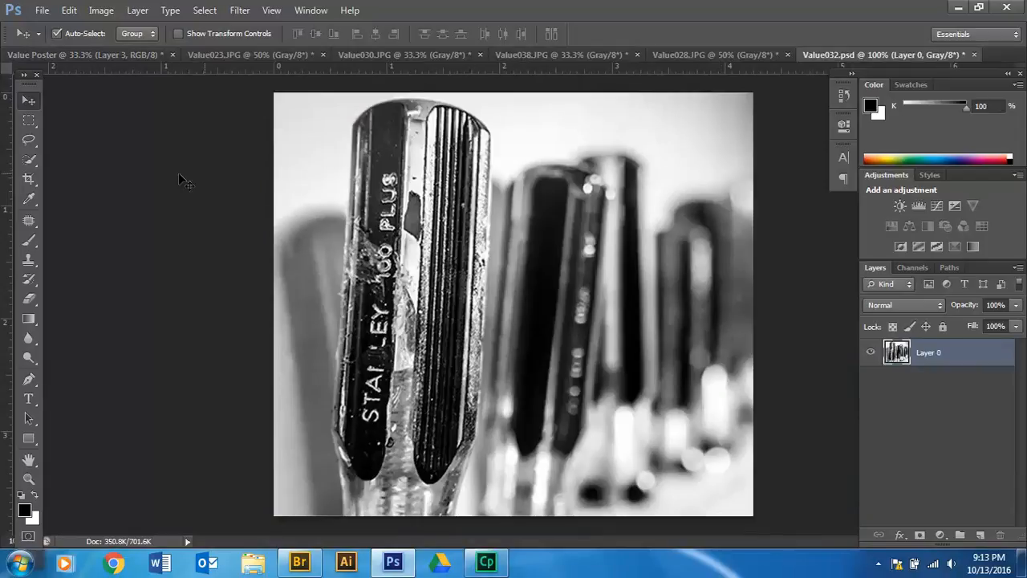
left_click(250, 55)
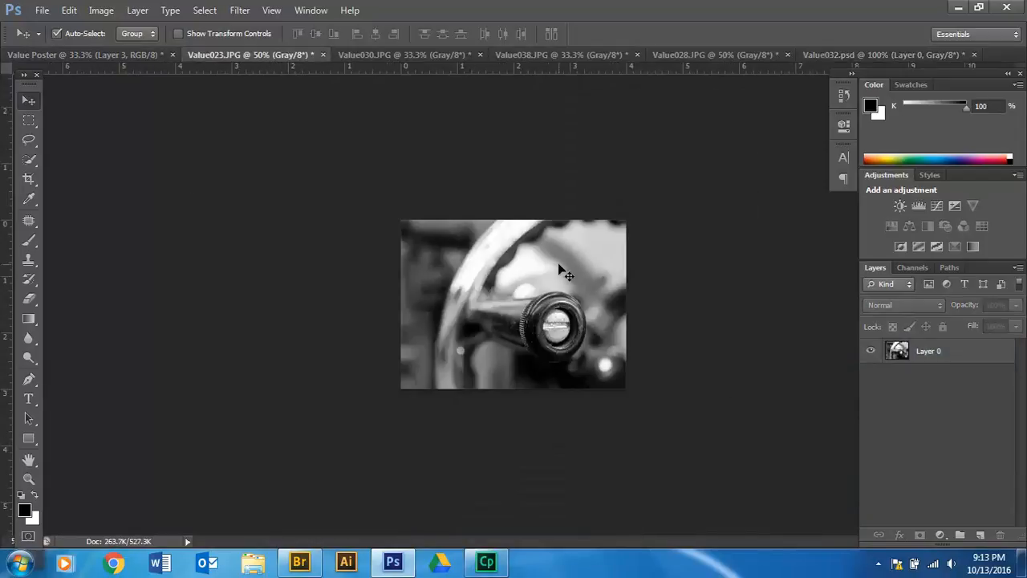
left_click(412, 58)
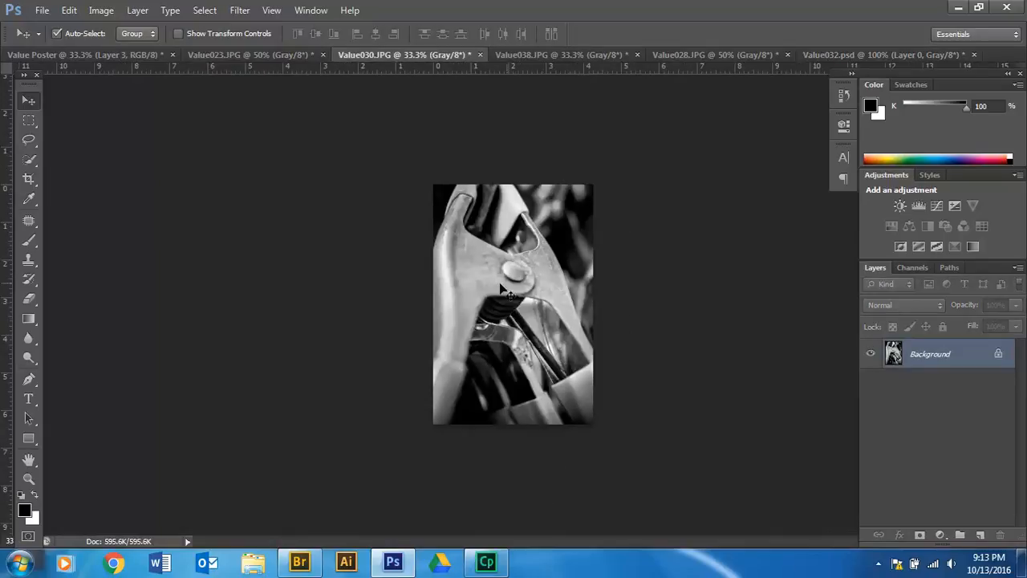
left_click(102, 10)
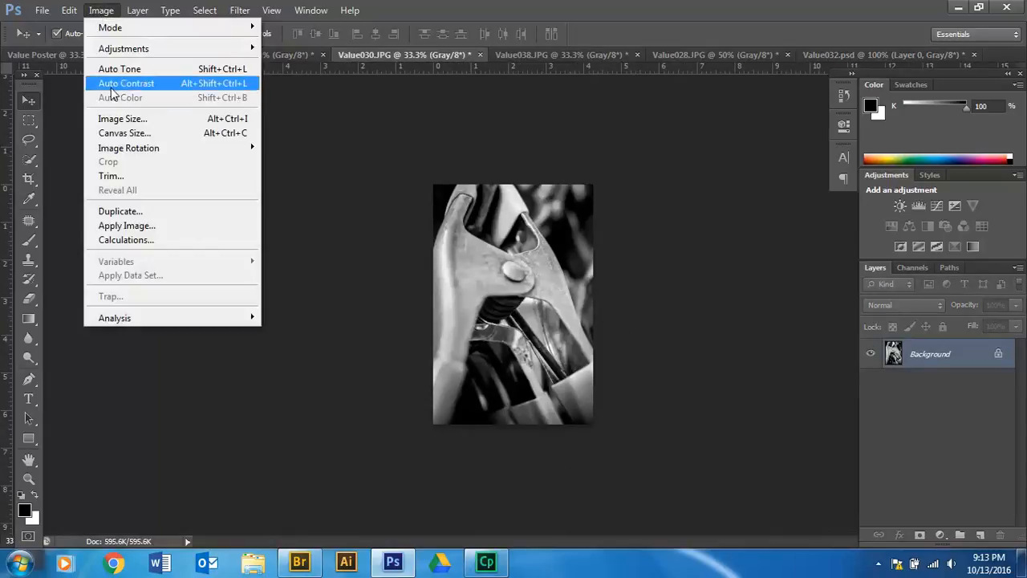
left_click(121, 121)
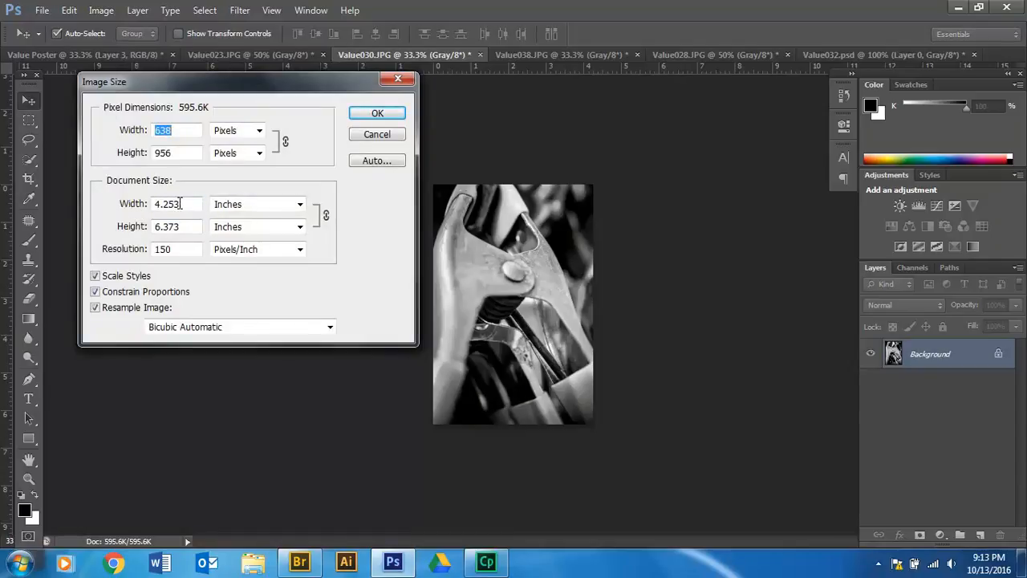
left_click(398, 78)
left_click(132, 55)
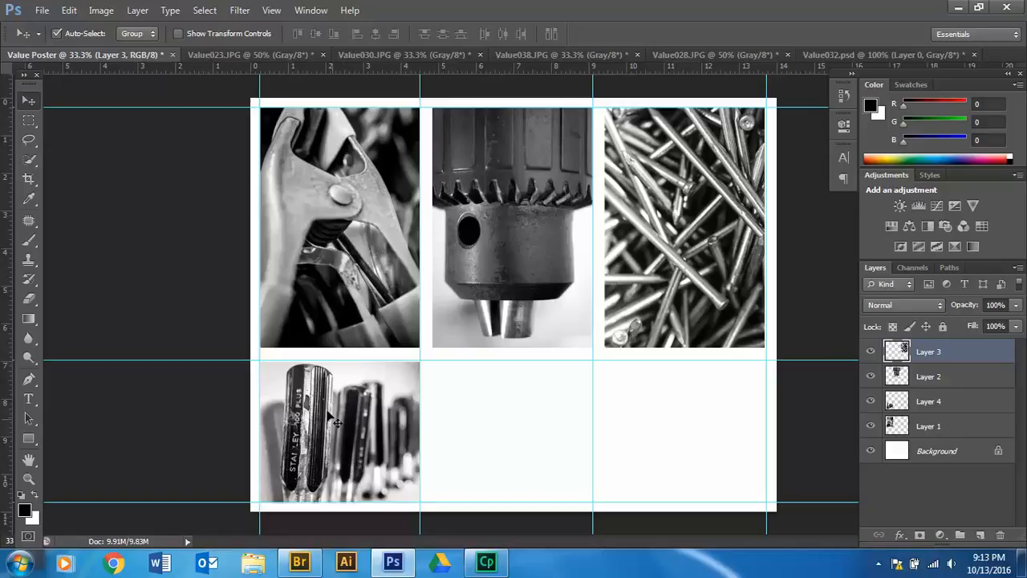
left_click(102, 10)
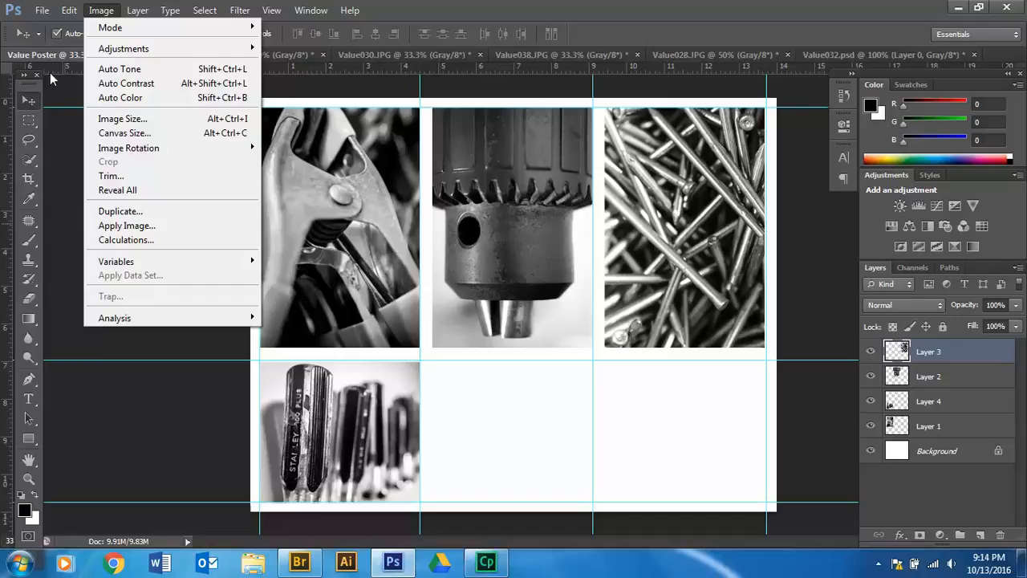
key("Escape")
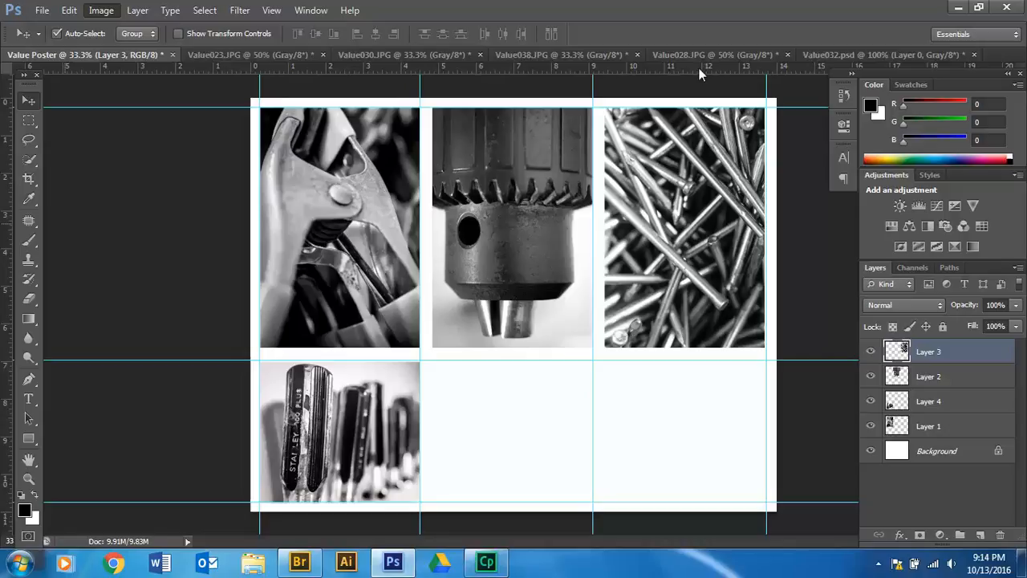
Try placing another copy of Value032.psd, framed with the Crop tool at 4.25 x 3.75, on the poster and delete that copy.
left_click(834, 53)
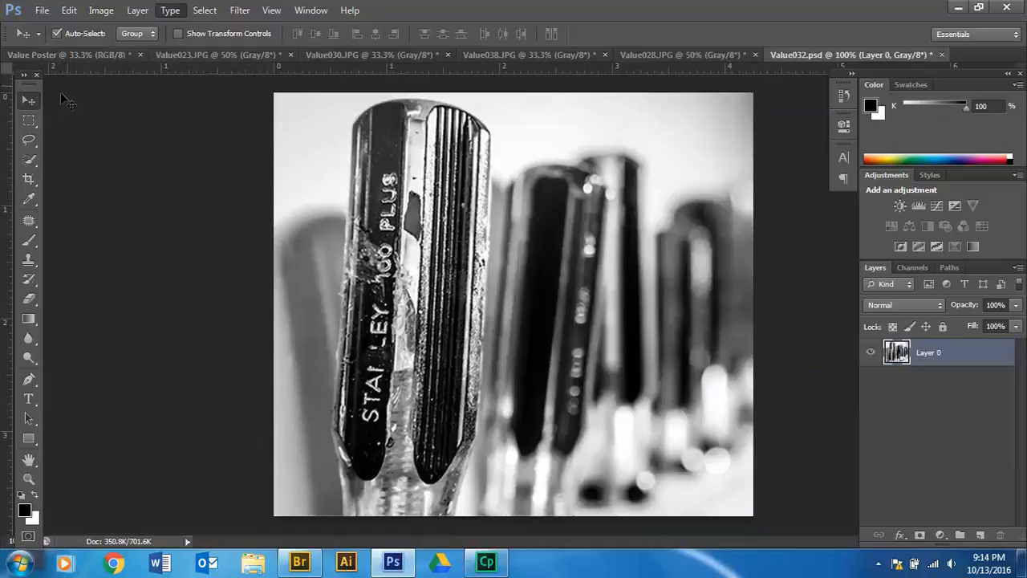
left_click(29, 181)
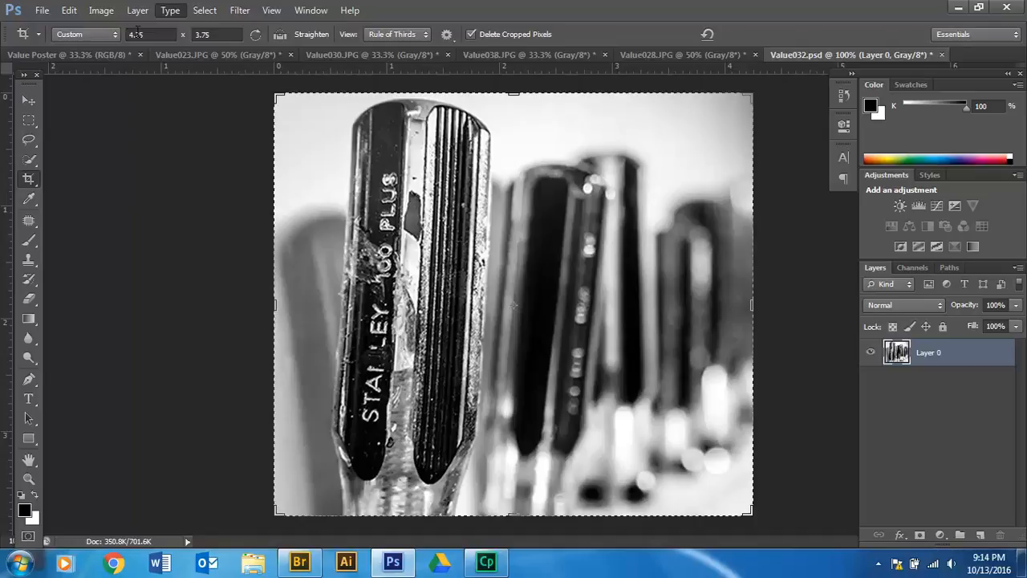
left_click(205, 91)
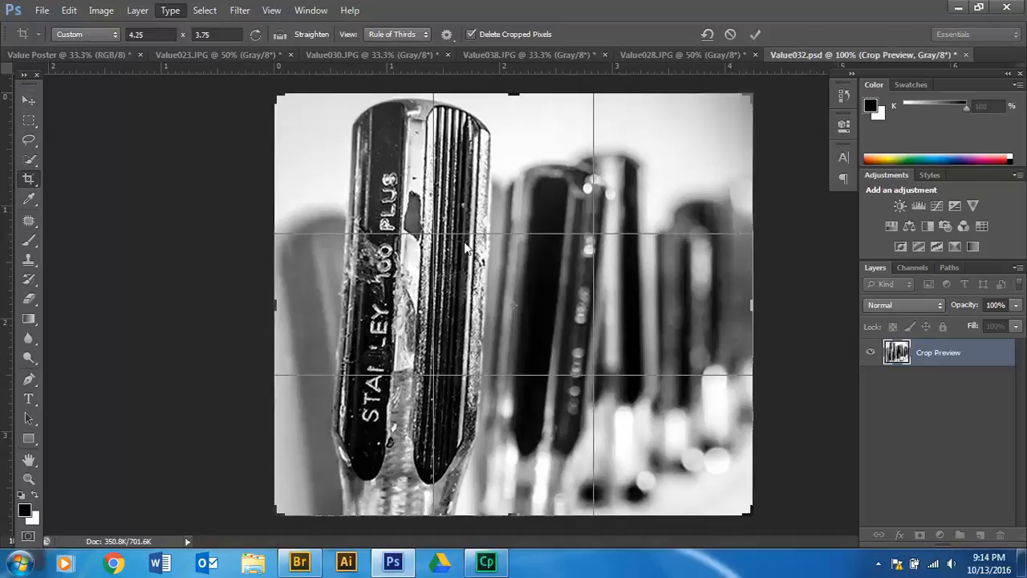
left_click(25, 102)
left_click(510, 223)
left_click_drag(511, 223, 262, 282)
mouse_move(349, 430)
left_mouse_down()
mouse_move(323, 428)
mouse_move(334, 434)
left_mouse_up()
key("Delete")
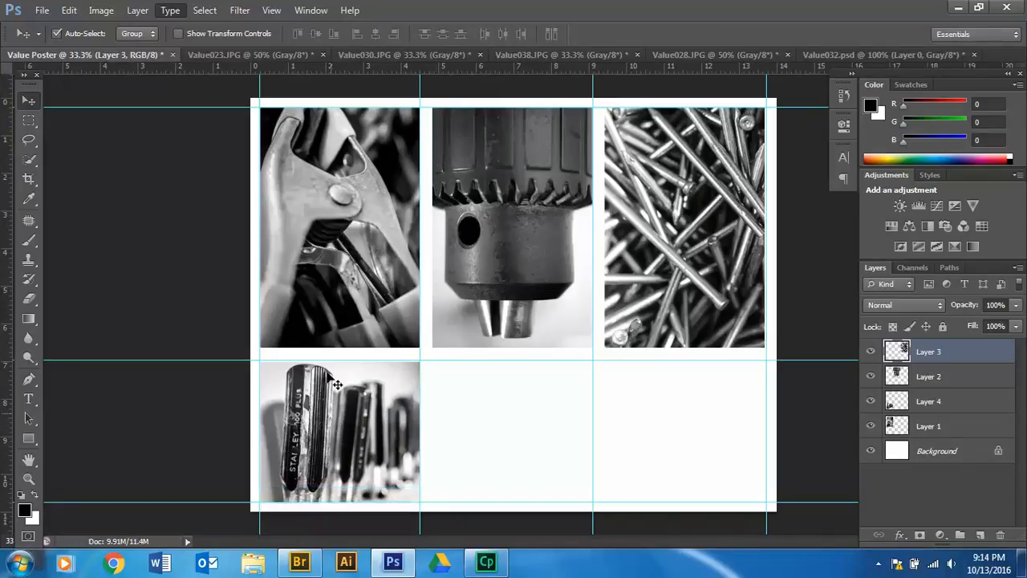
Crop Value023.JPG at a 4.25 x 3.75 ratio, shifting the photo slightly left within the frame to trim its dark left side.
left_click(241, 54)
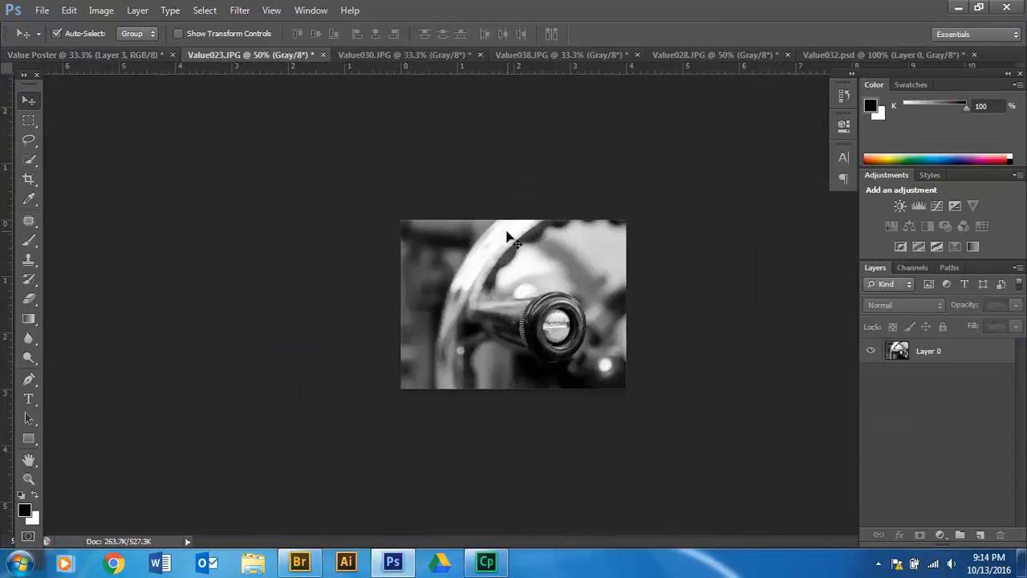
left_click(128, 52)
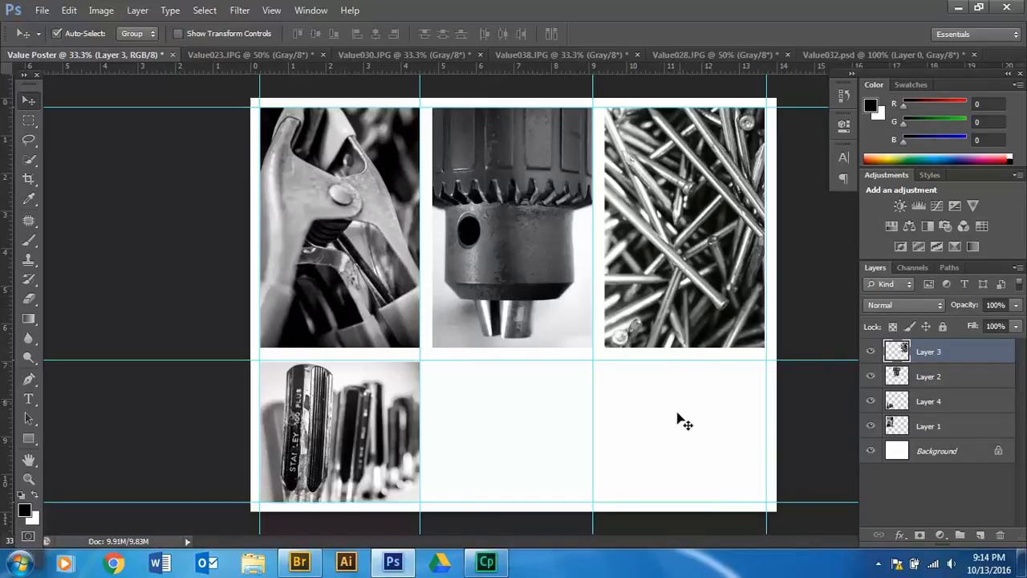
left_click(362, 57)
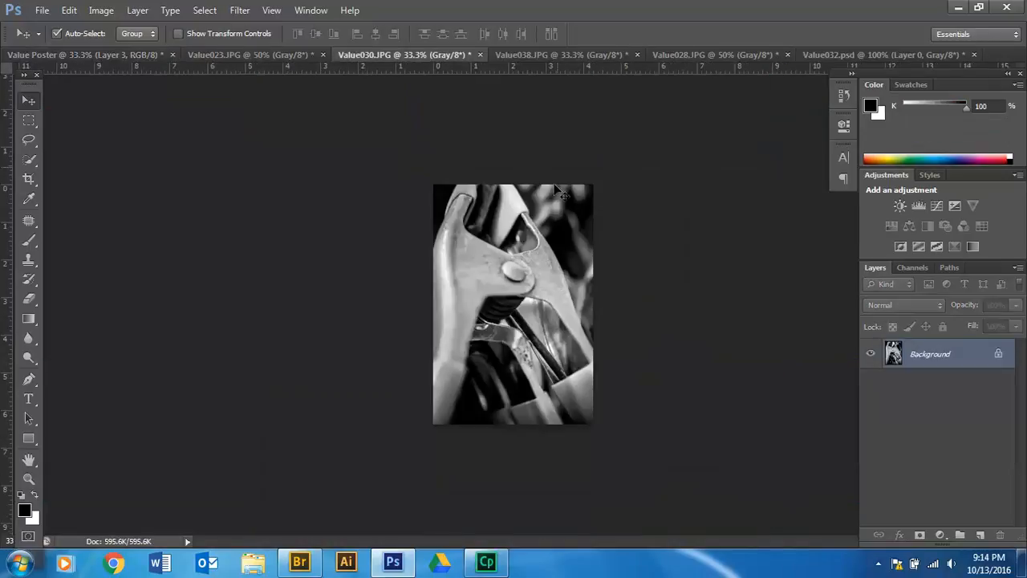
left_click(231, 56)
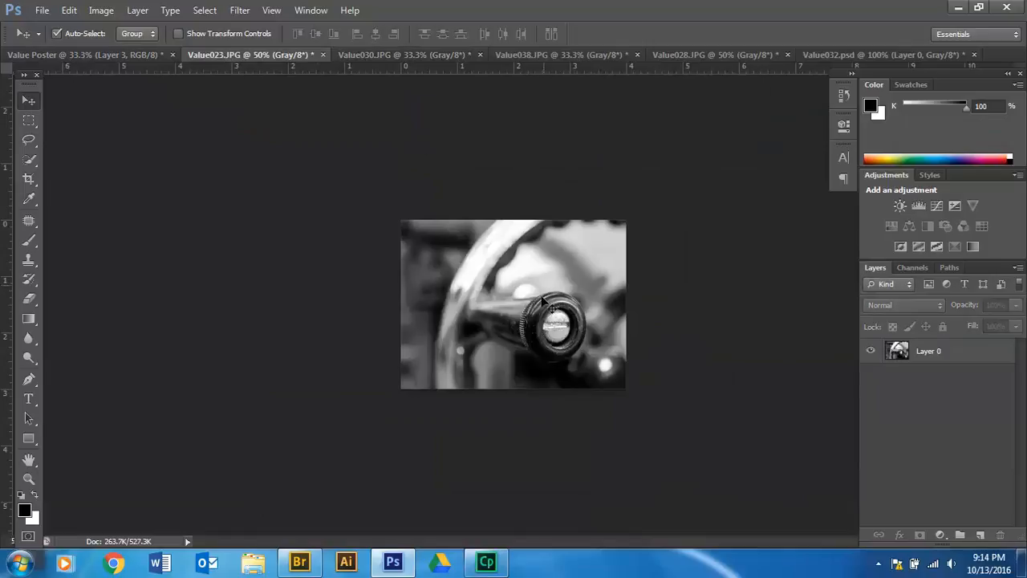
left_click(29, 179)
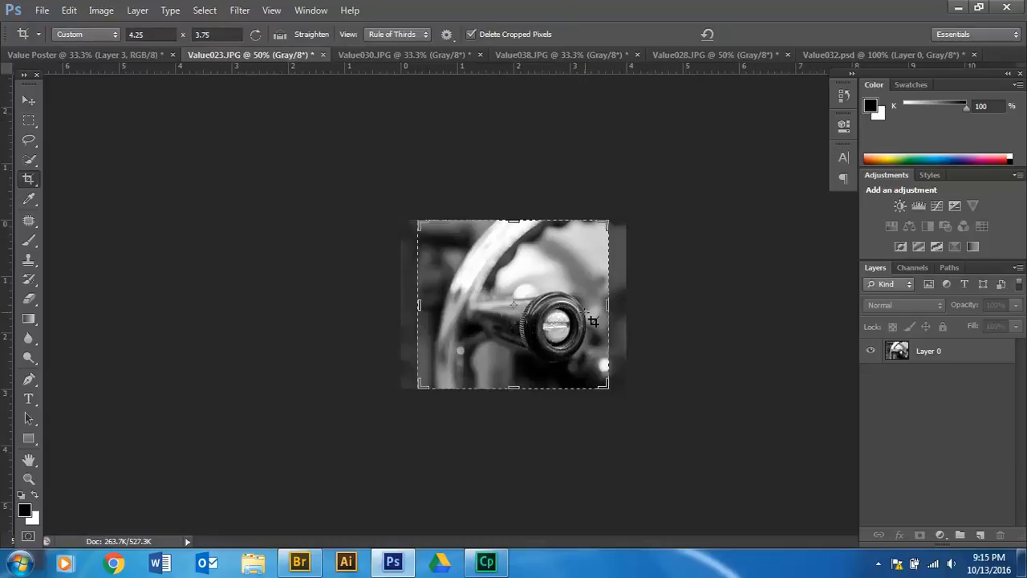
left_click_drag(590, 321, 583, 314)
key("Left")
key("Left")
key("Left")
key("Left")
key("Left")
key("Left")
key("Left")
key("Right")
key("Right")
key("Right")
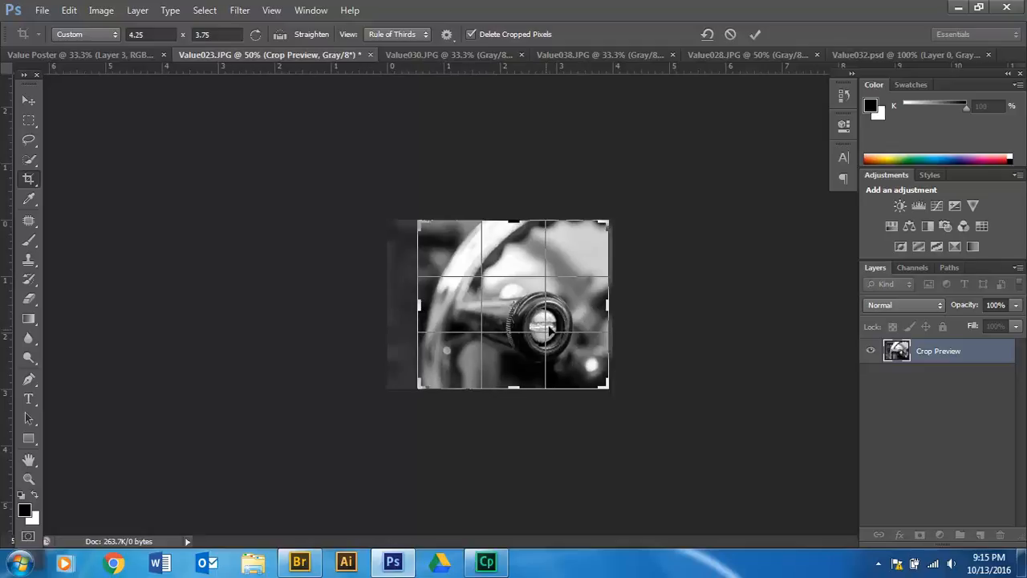
key("Return")
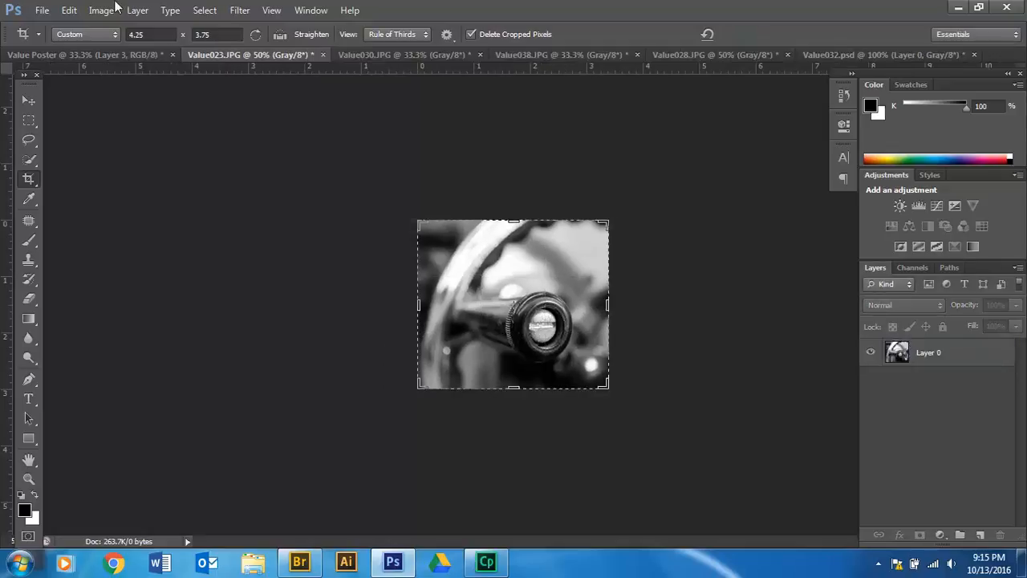
Try placing the cropped handwheel photo on the poster beneath the drill chuck image, and delete it from the poster.
left_click(30, 102)
left_click_drag(508, 298, 498, 426)
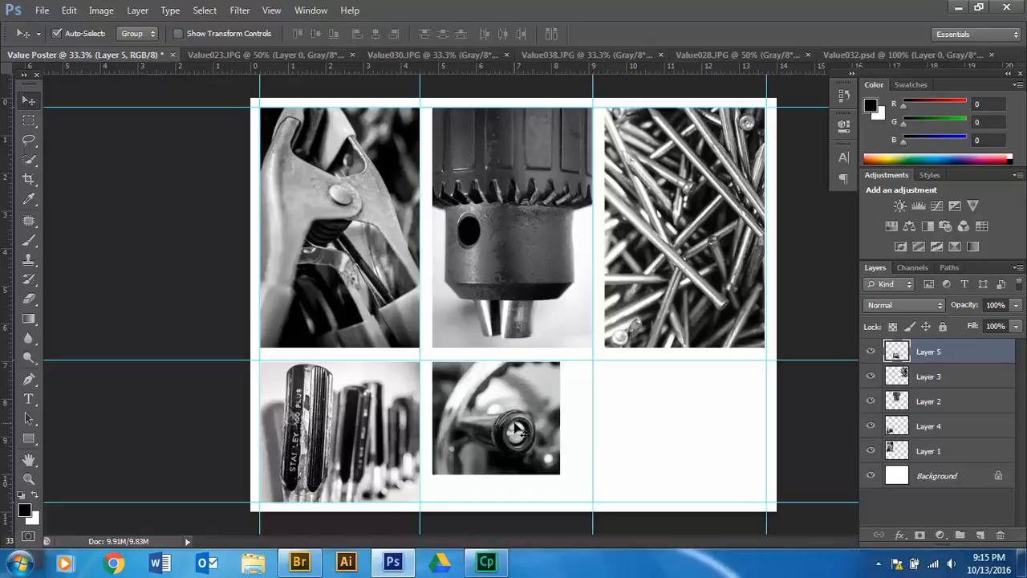
key("Delete")
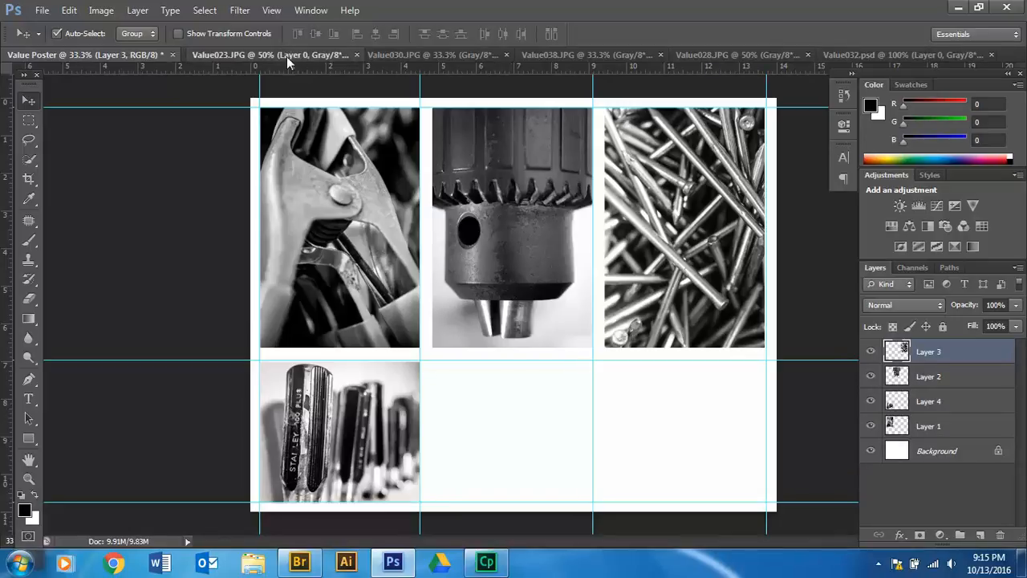
Compare the pixel and document dimensions of Value023.JPG with those of Value032.psd.
left_click(408, 56)
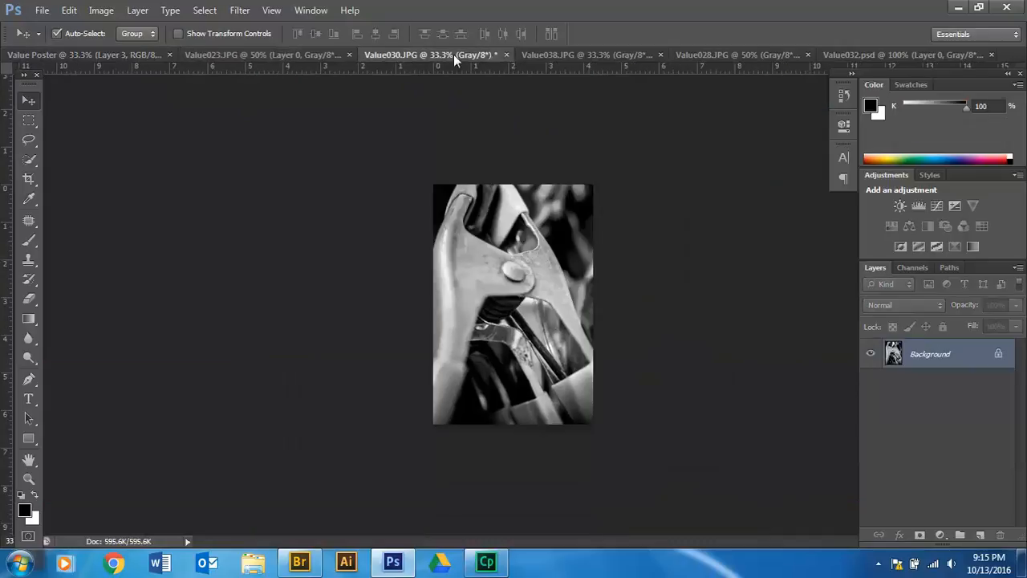
left_click(714, 55)
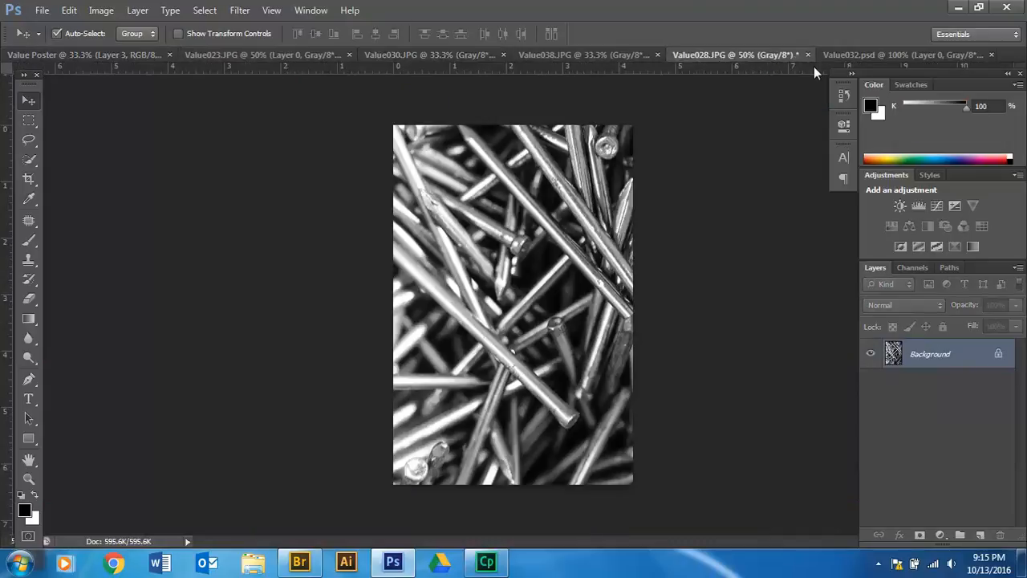
left_click(837, 55)
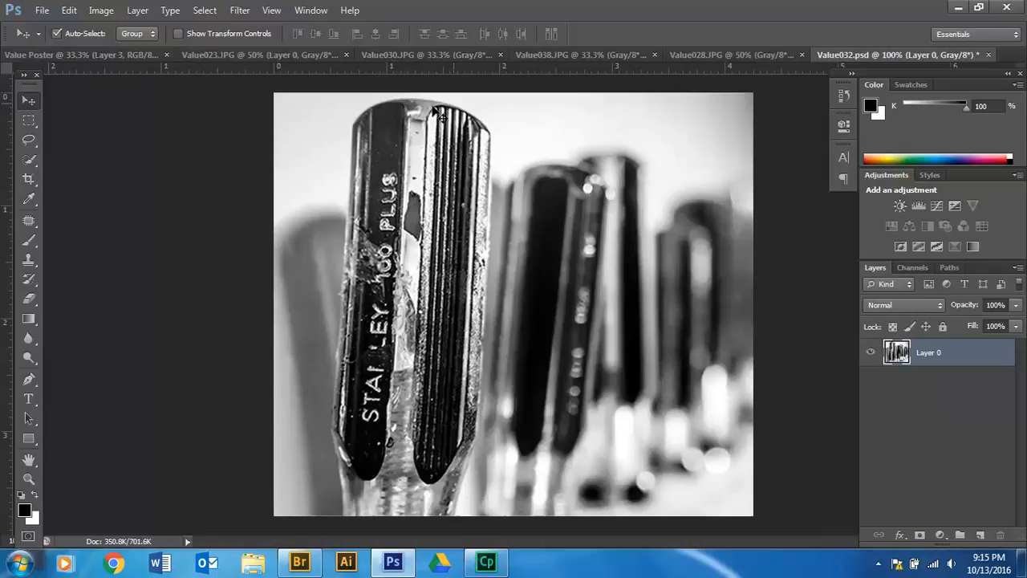
left_click(286, 55)
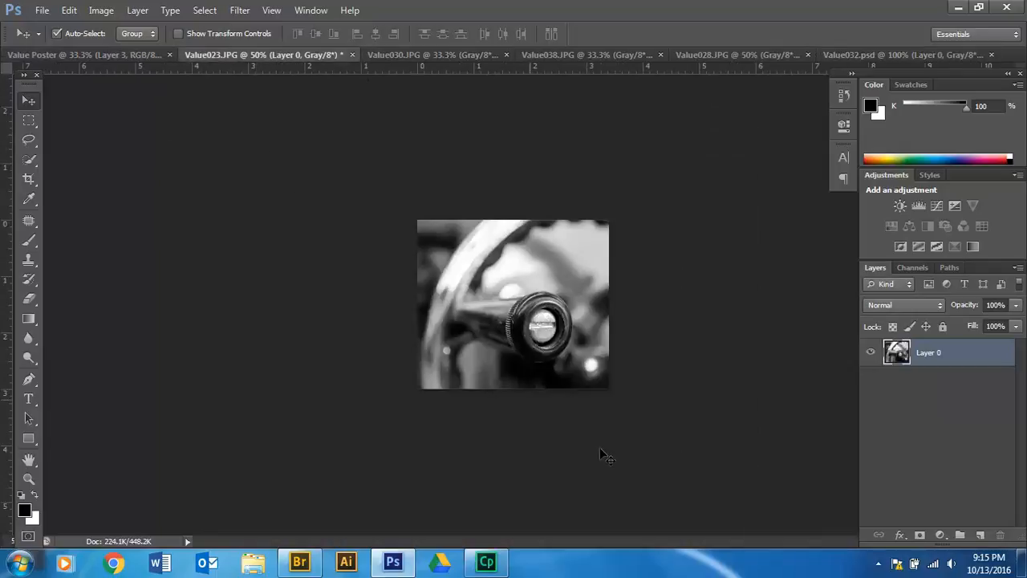
left_click(100, 10)
left_click(131, 121)
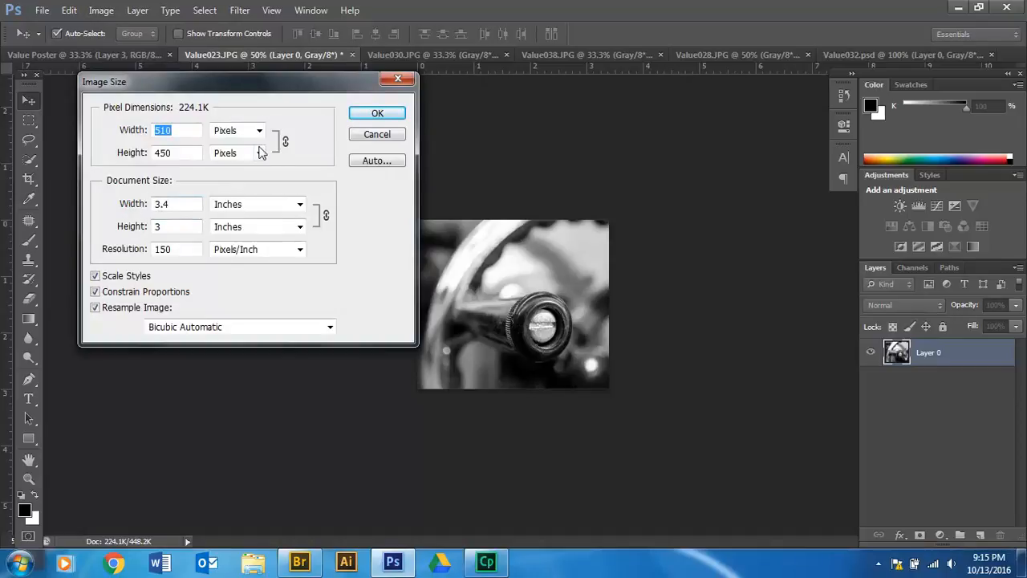
left_click(376, 113)
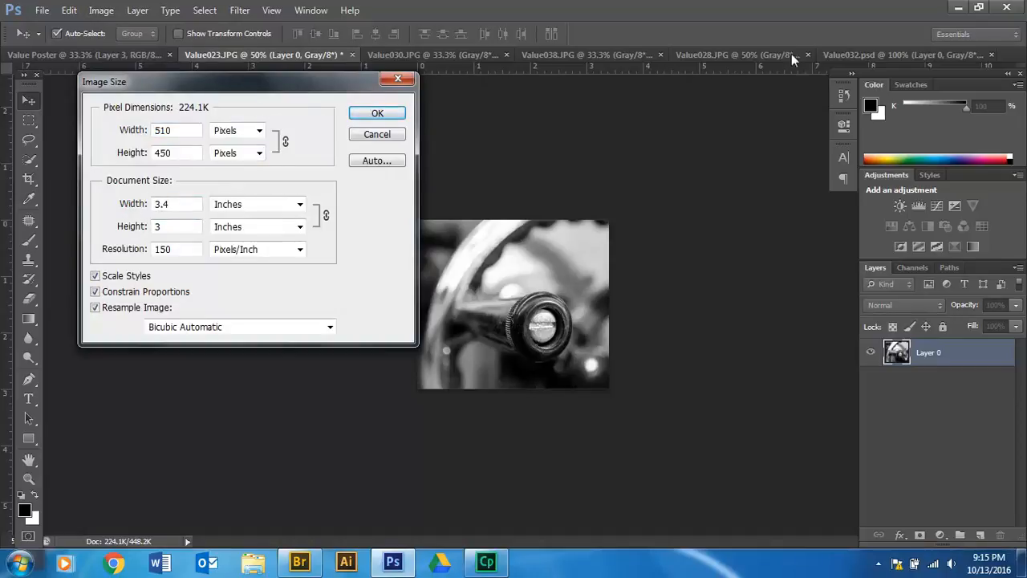
left_click(376, 113)
left_click(874, 55)
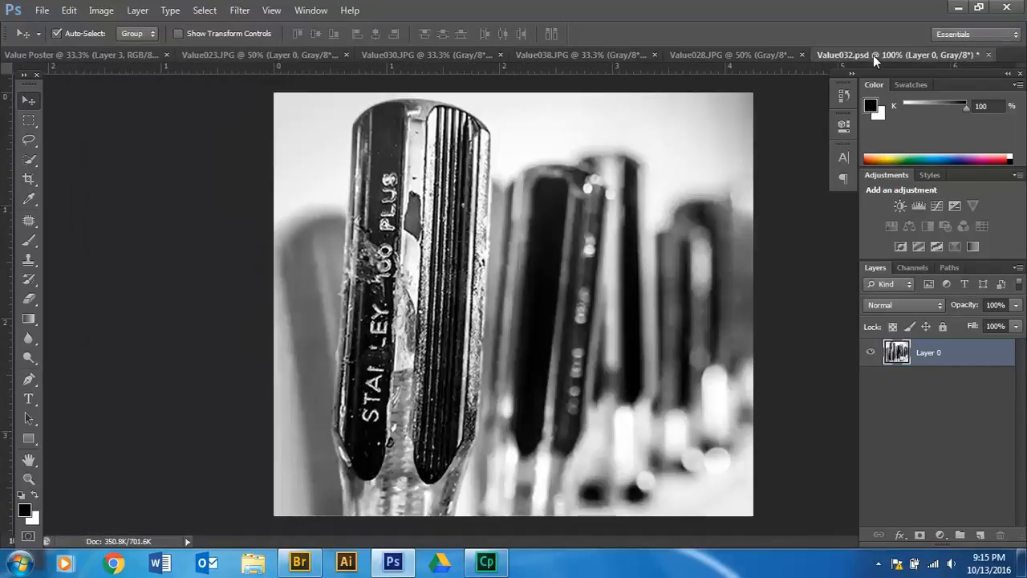
left_click(101, 10)
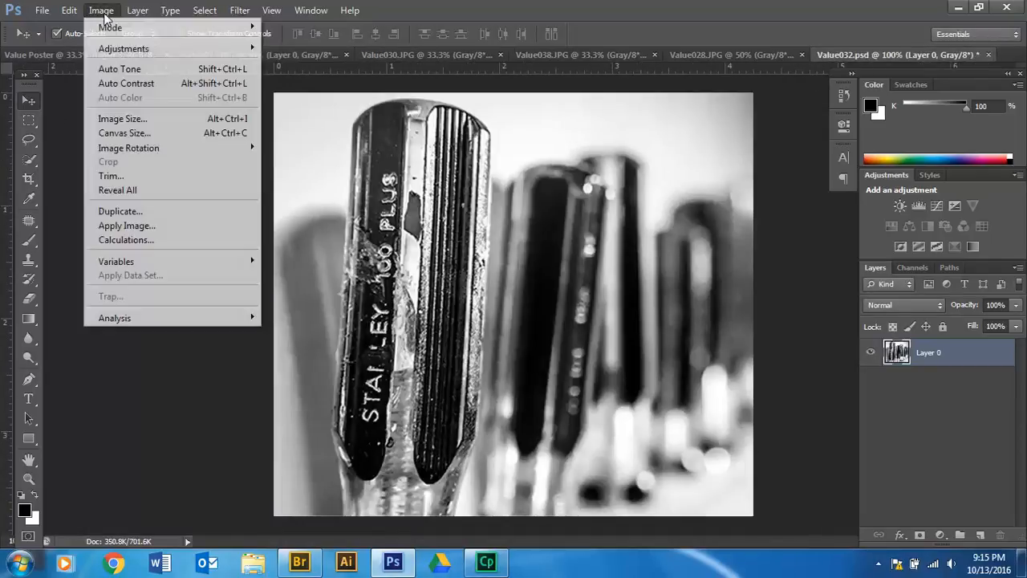
left_click(112, 119)
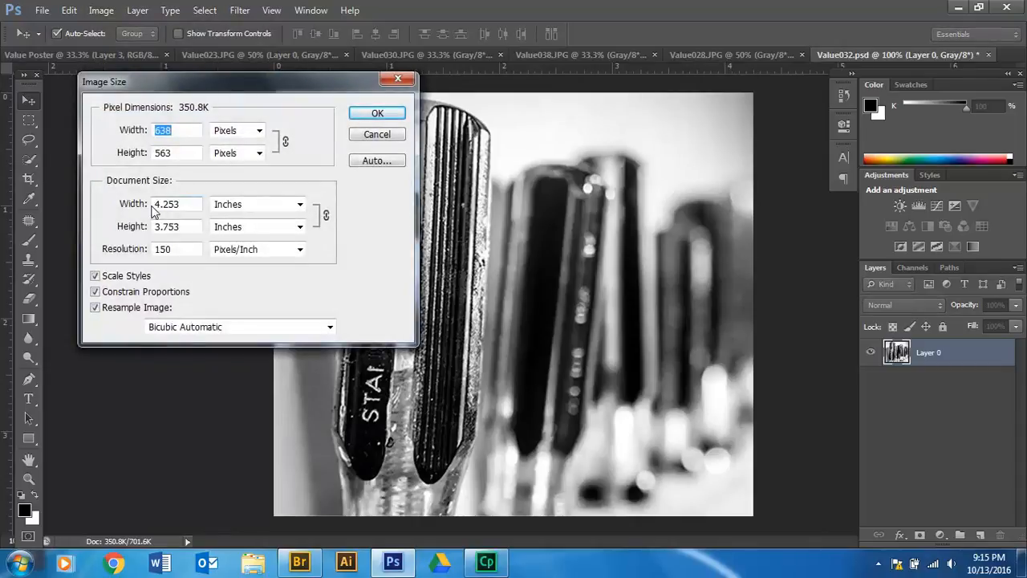
left_click(377, 113)
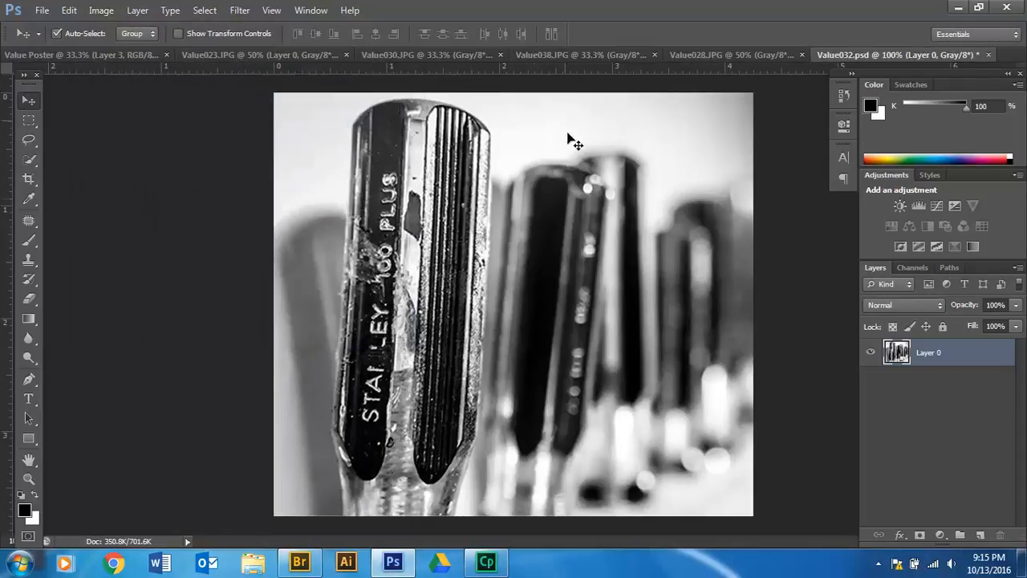
Resize Value023.JPG to a document width of 4.253 inches with proportions constrained.
left_click(201, 56)
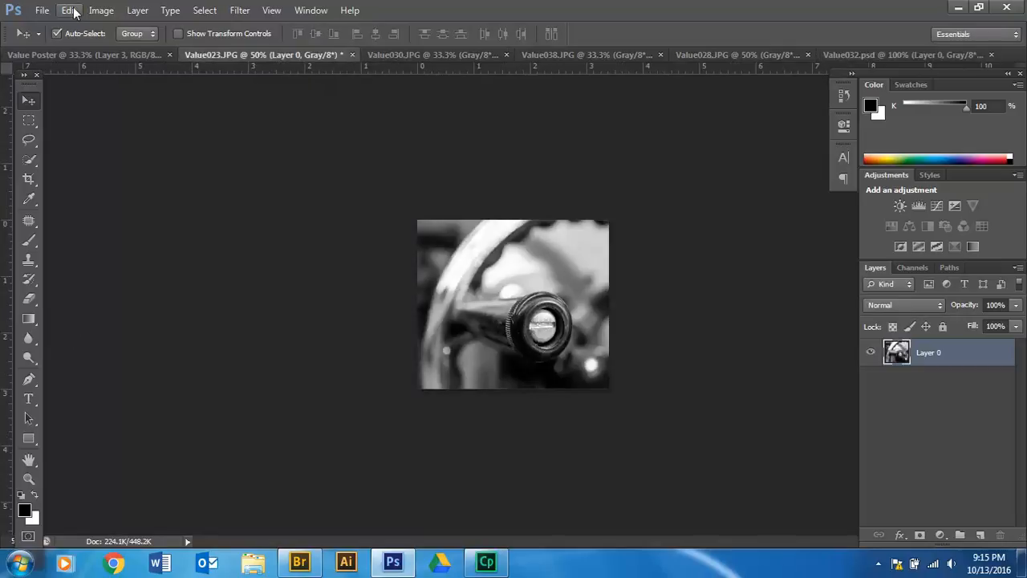
left_click(101, 10)
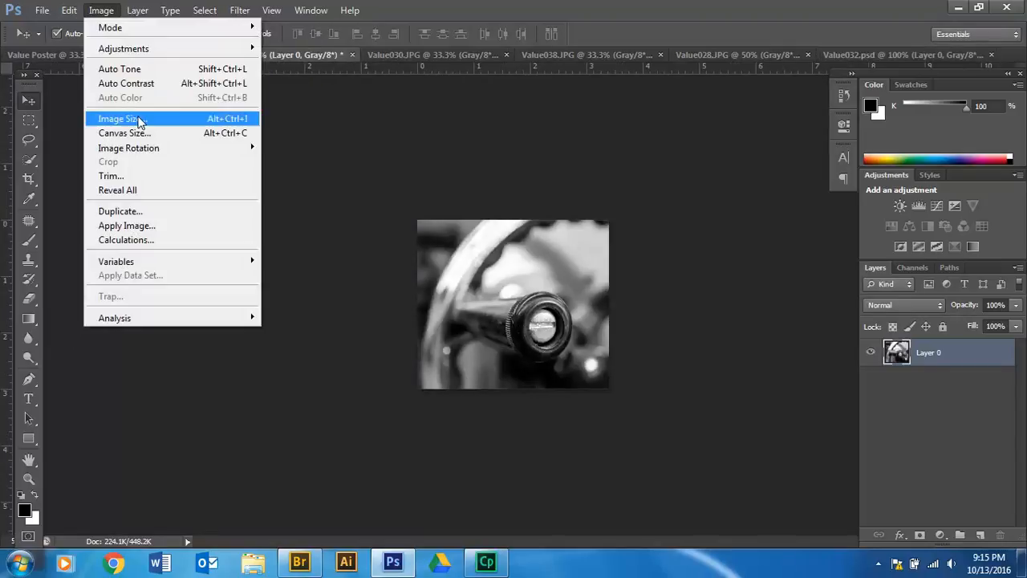
left_click(128, 178)
double_click(180, 206)
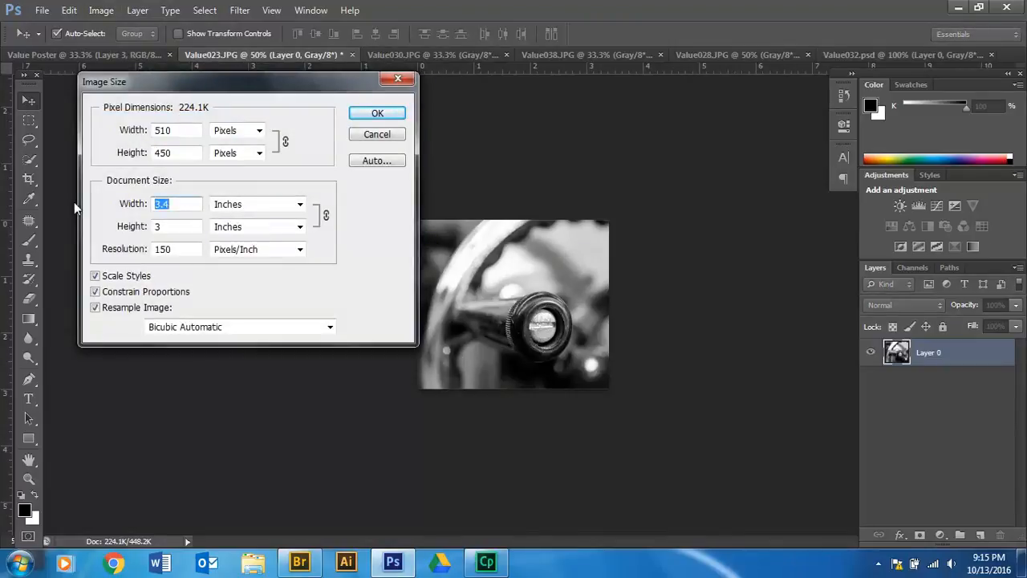
type("4.253")
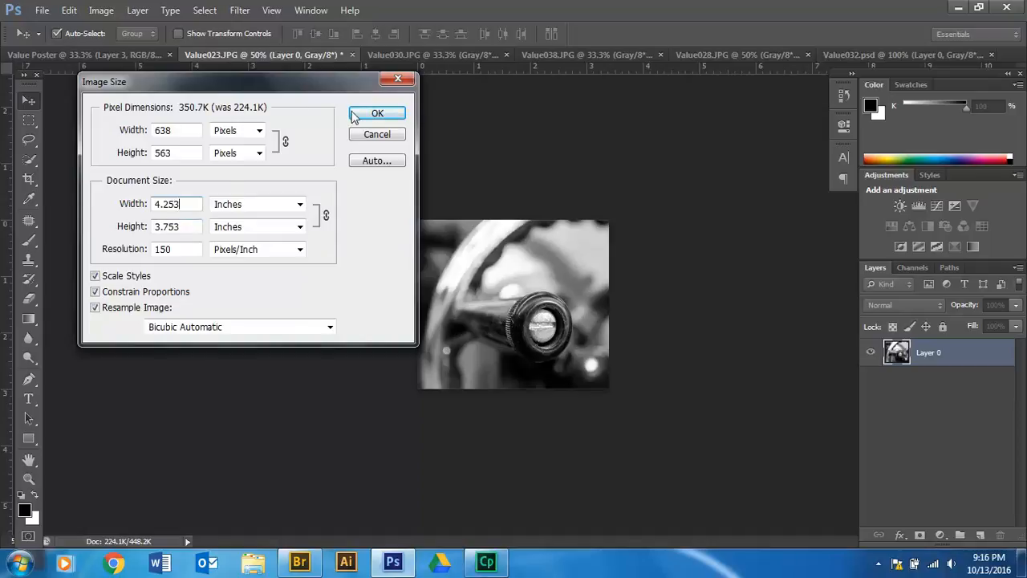
left_click(378, 113)
Place the resized handwheel photo on the poster beneath the drill chuck image, and select it together with the screwdriver image.
left_click_drag(546, 322, 509, 450)
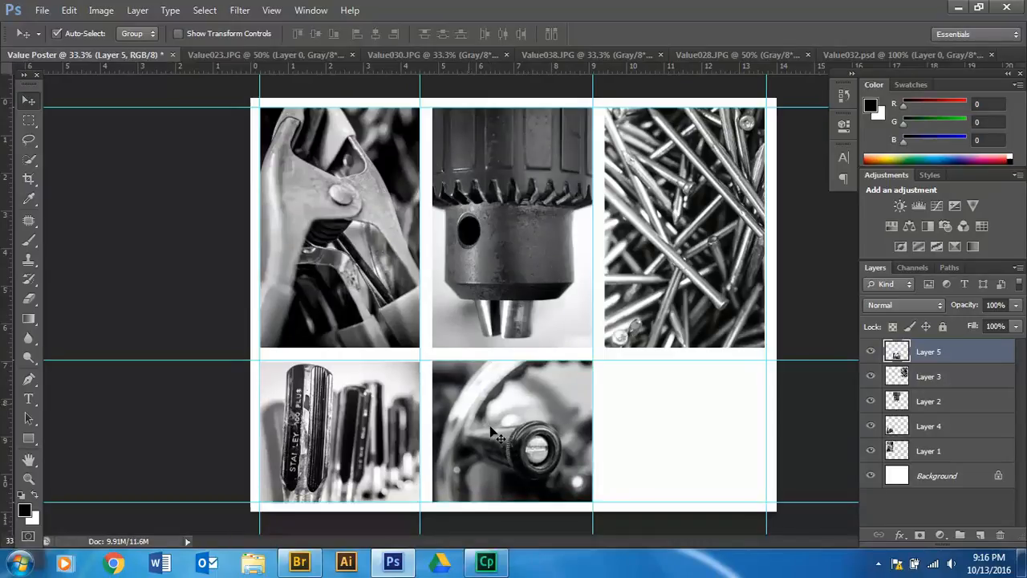
left_click(378, 413)
left_click(465, 437, "shift")
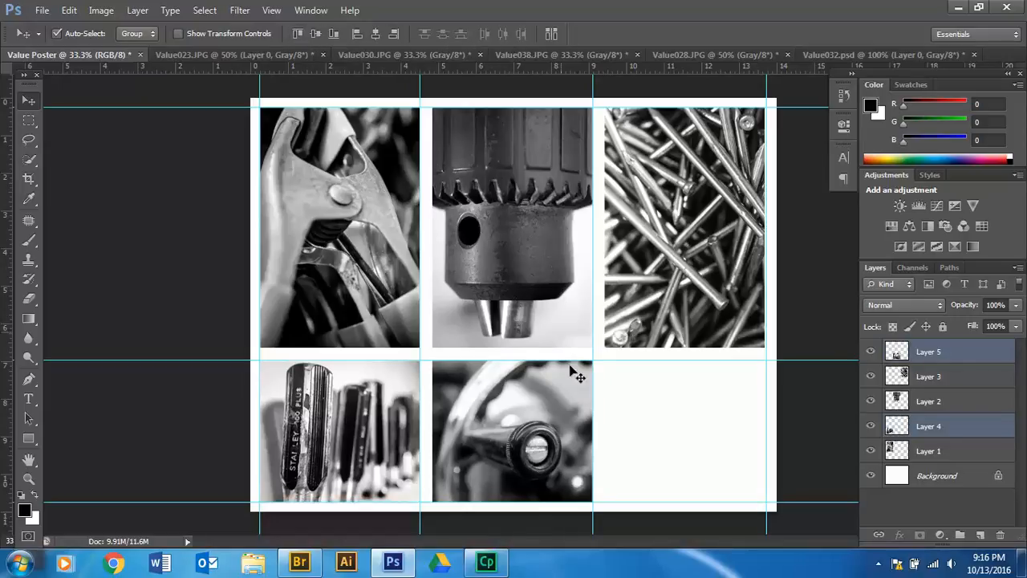
Deselect the poster images and activate the Rectangle shape tool.
left_click(654, 440)
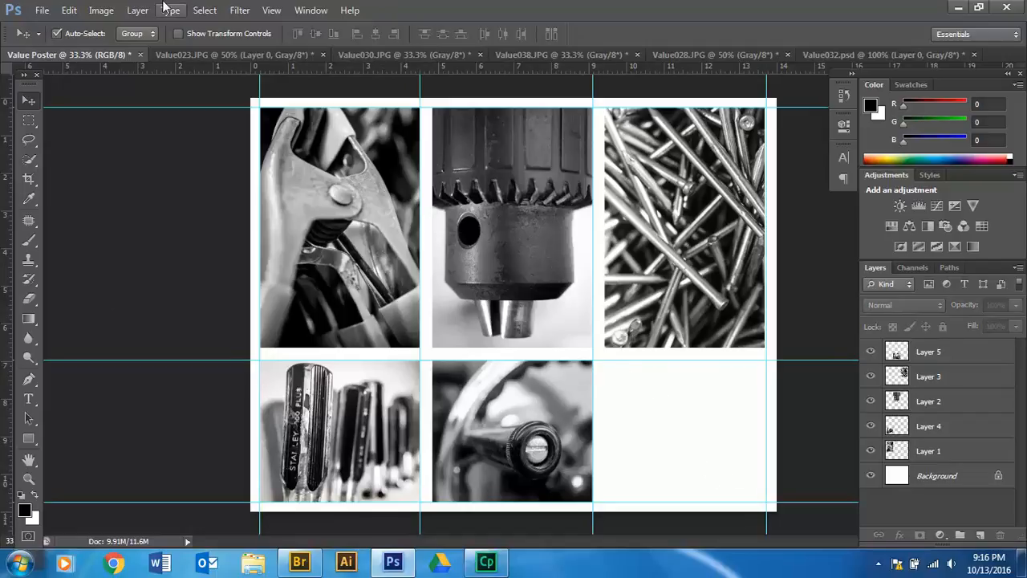
key("u")
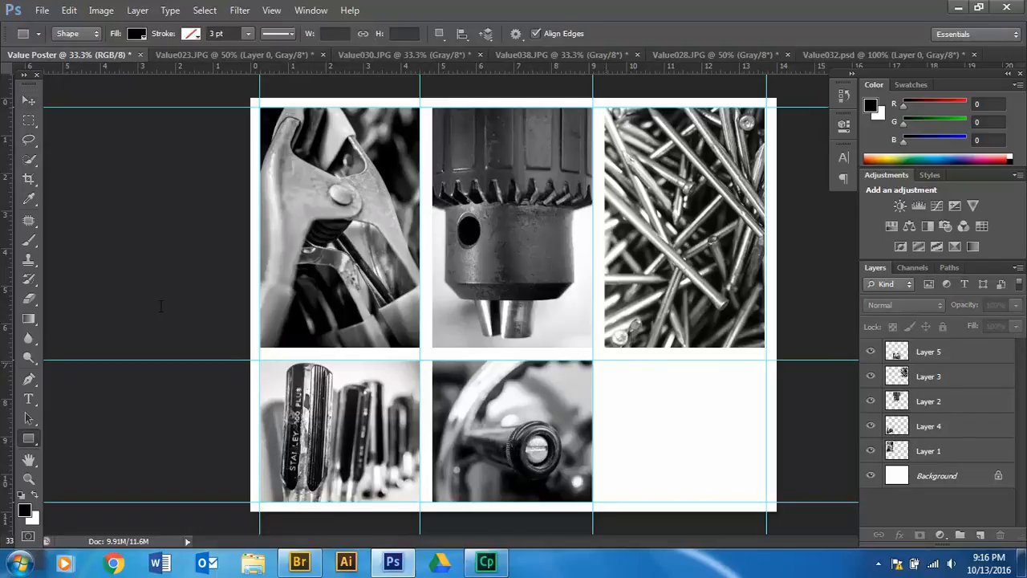